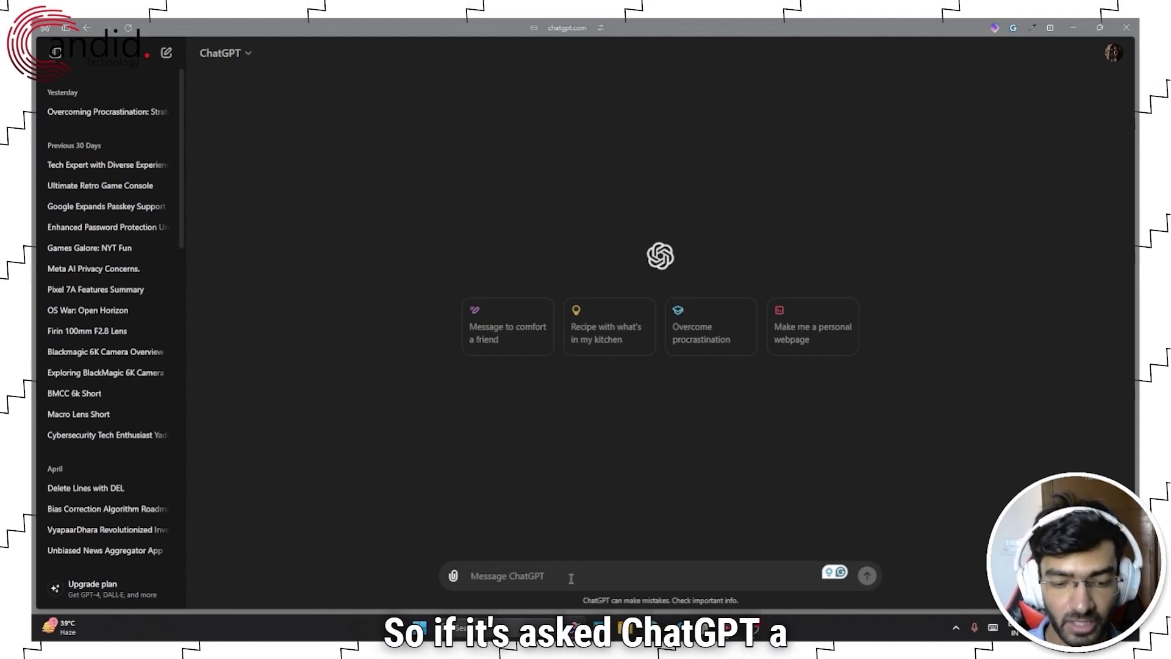
- Ask ChatGPT "How do I overcome procrastination?" and get its 12-step list
type("How")
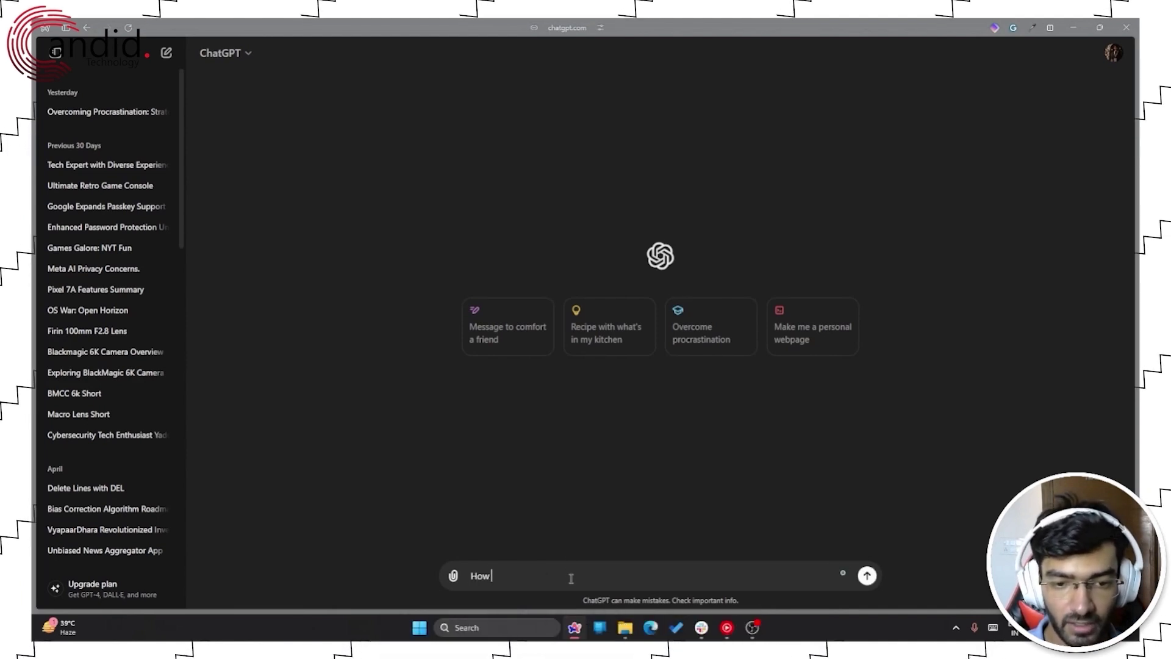
type(" do I overcome procrastination?")
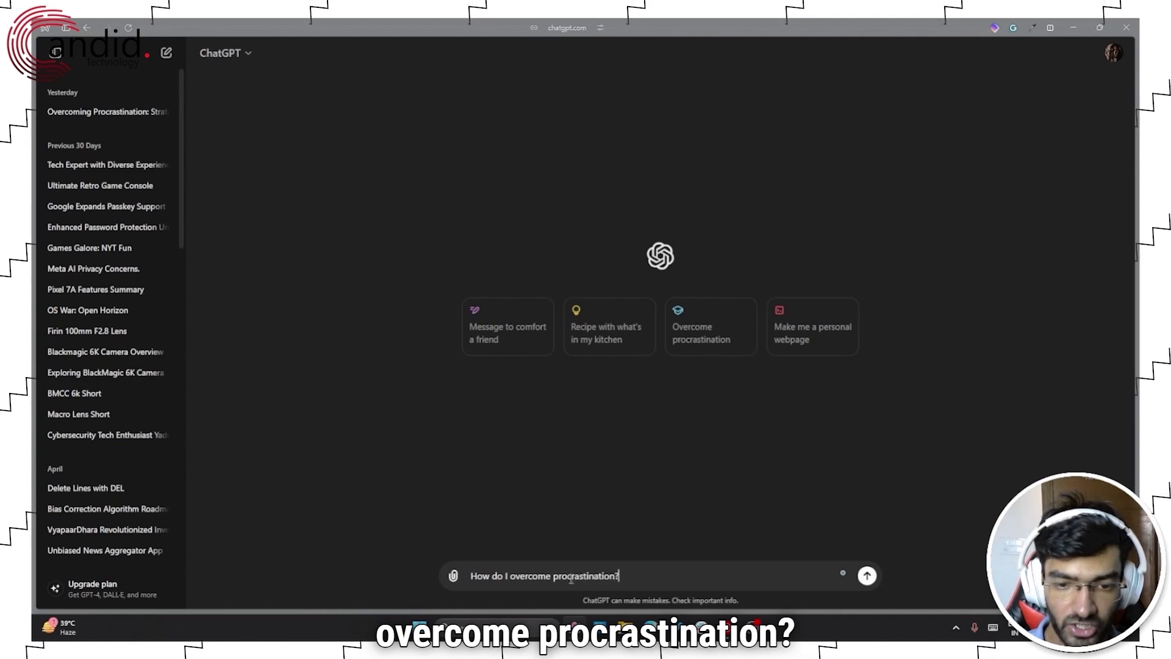
key("Return")
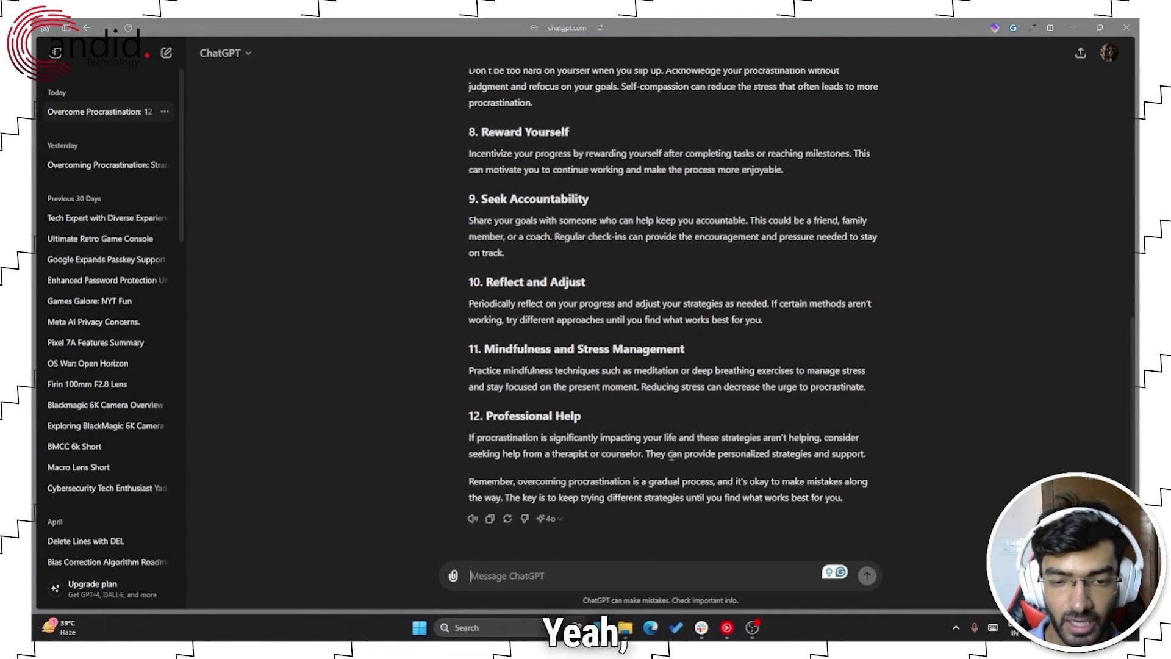
left_click(552, 519)
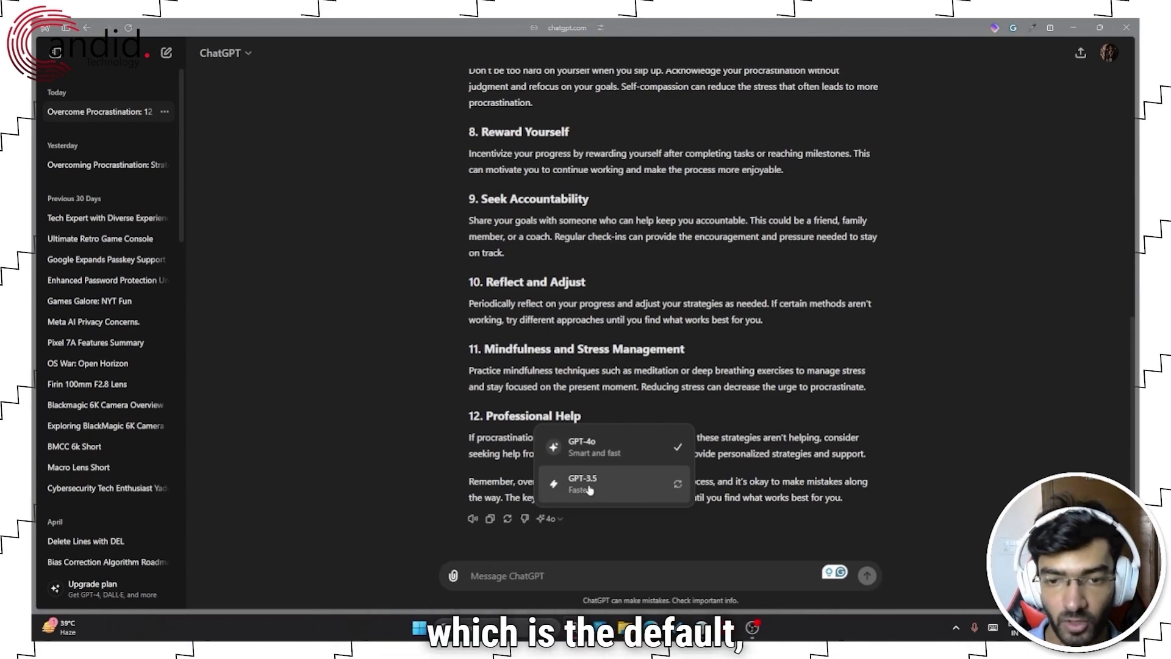
left_click(617, 366)
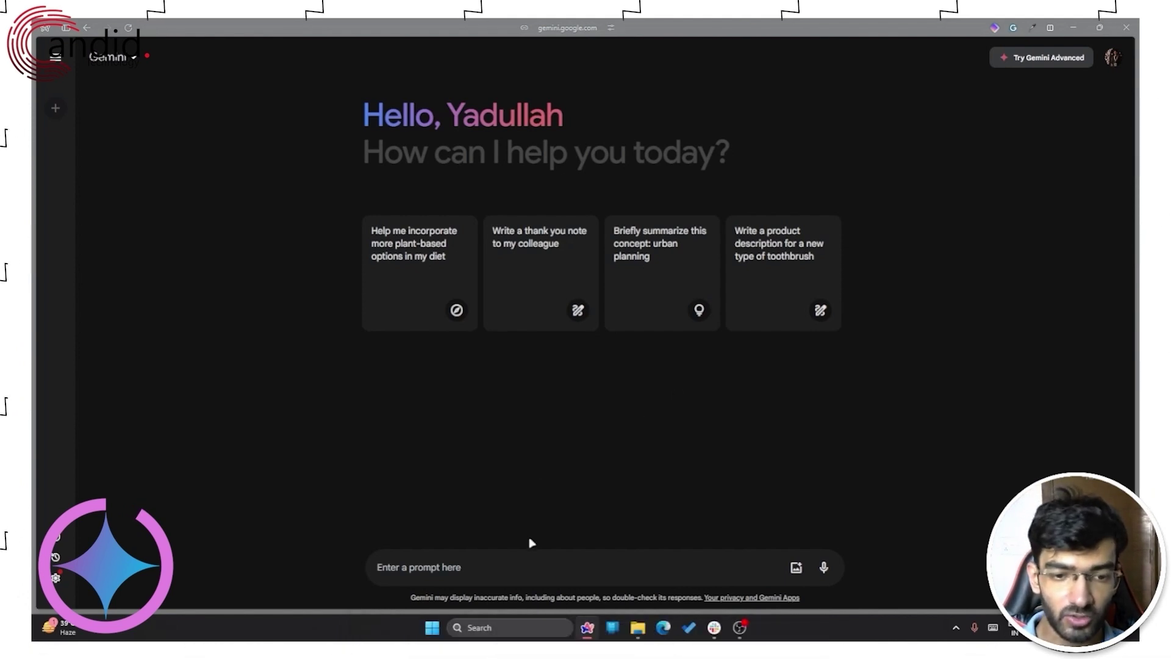
- Ask Gemini "How do I overcome procrastination?" in the prompt box
left_click(517, 565)
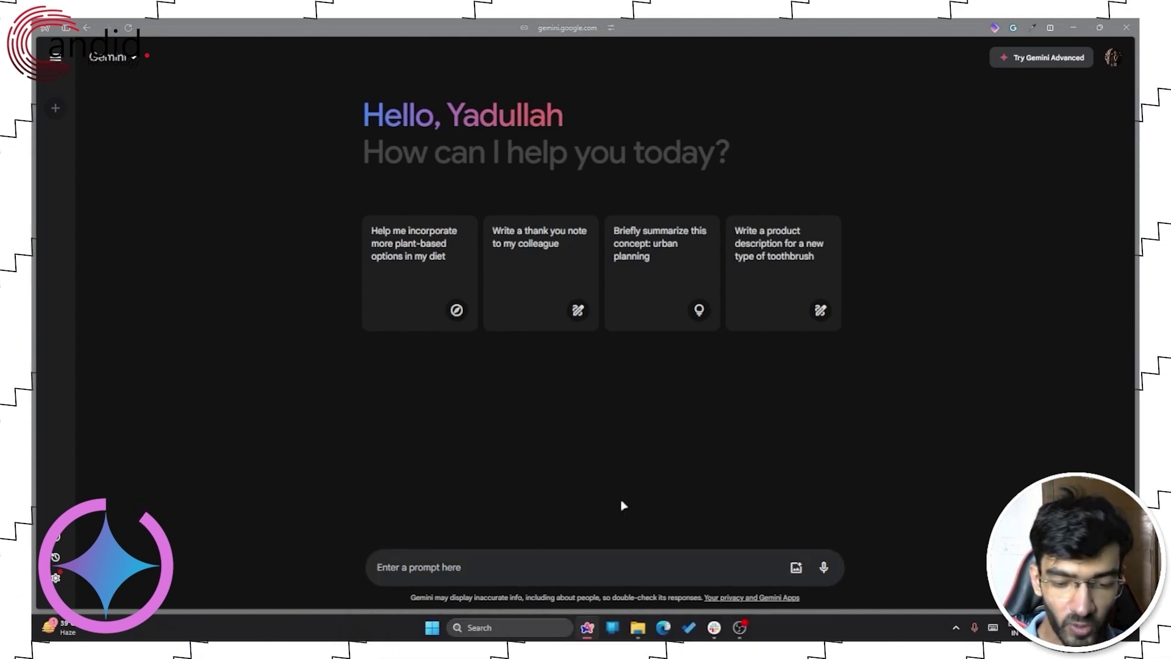
type("How do I overcome procrastination?")
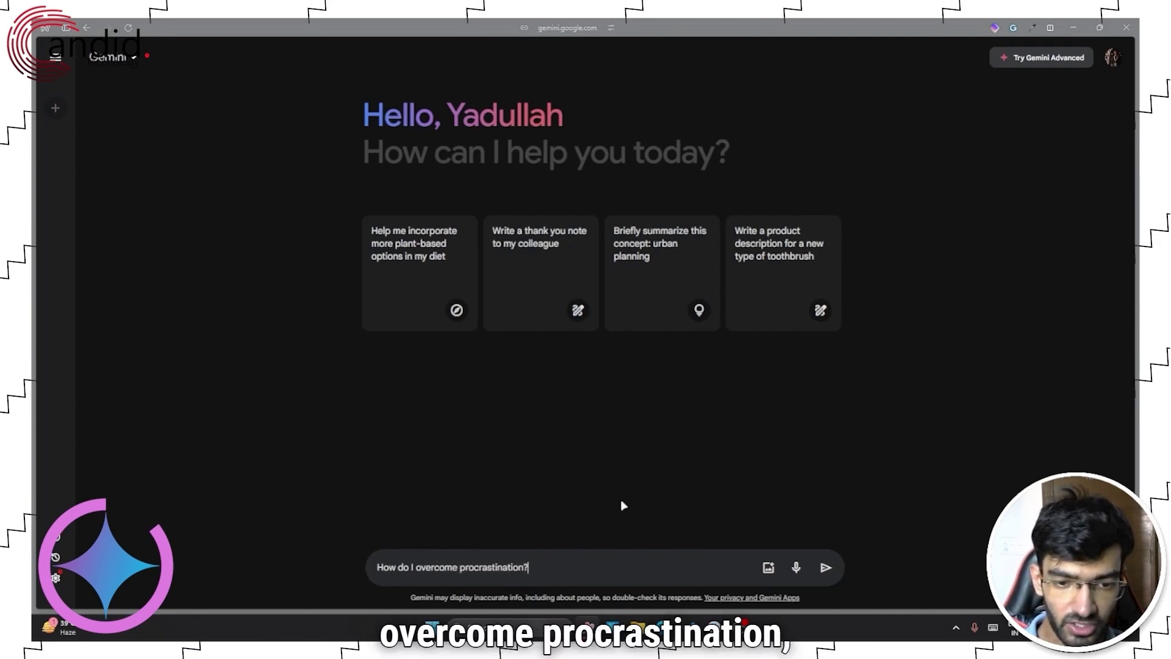
key("Return")
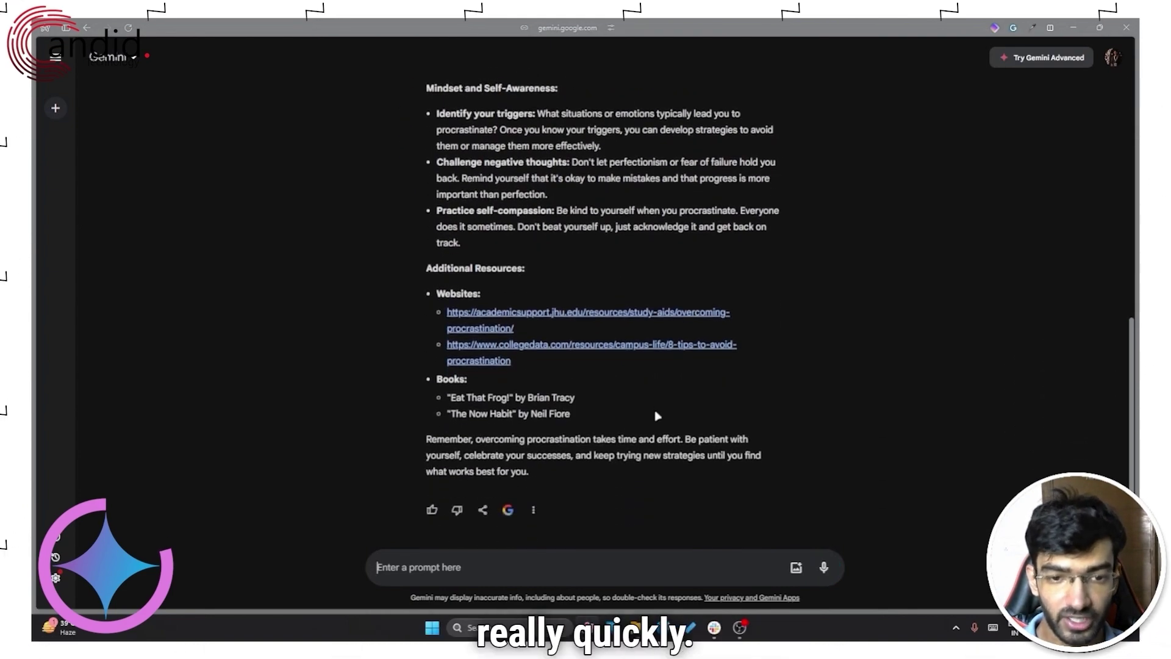
scroll(659, 464, "up", 8)
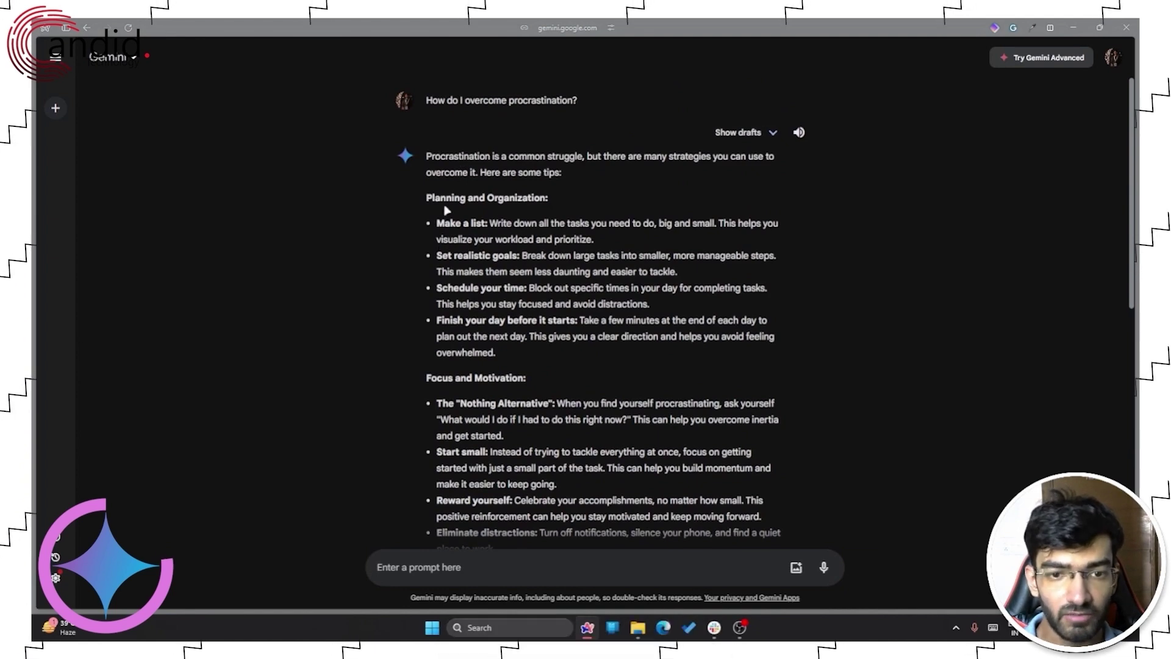
left_click_drag(445, 219, 637, 304)
scroll(610, 311, "down", 2)
left_click_drag(443, 291, 607, 354)
scroll(610, 305, "down", 3)
left_click(471, 311)
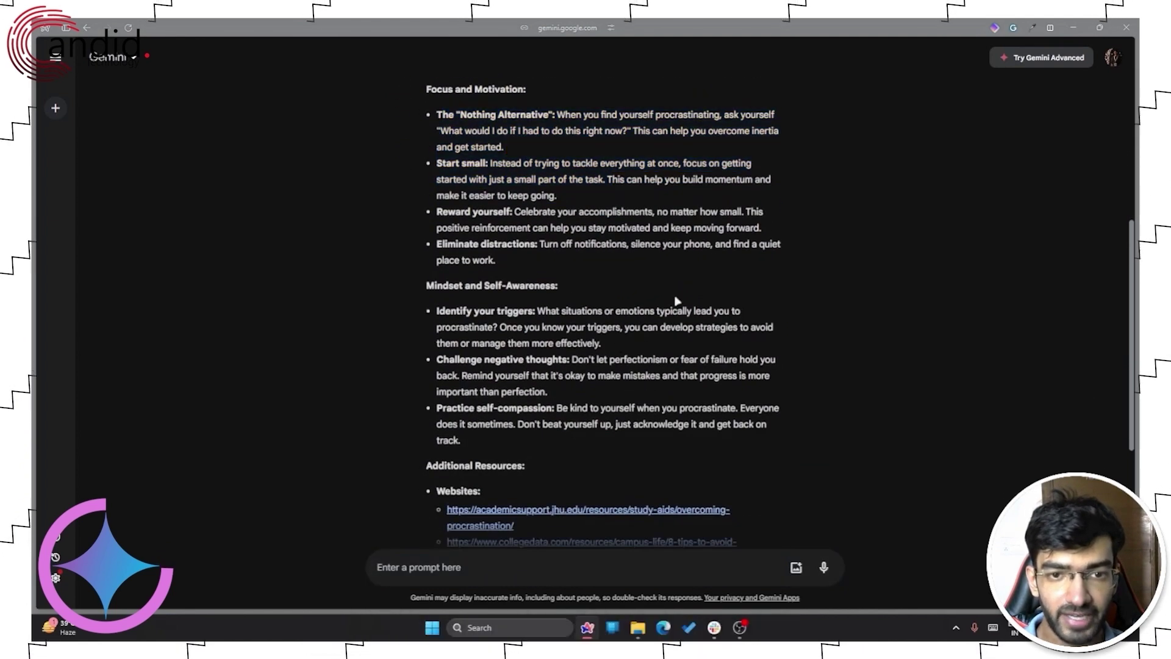
scroll(684, 305, "down", 3)
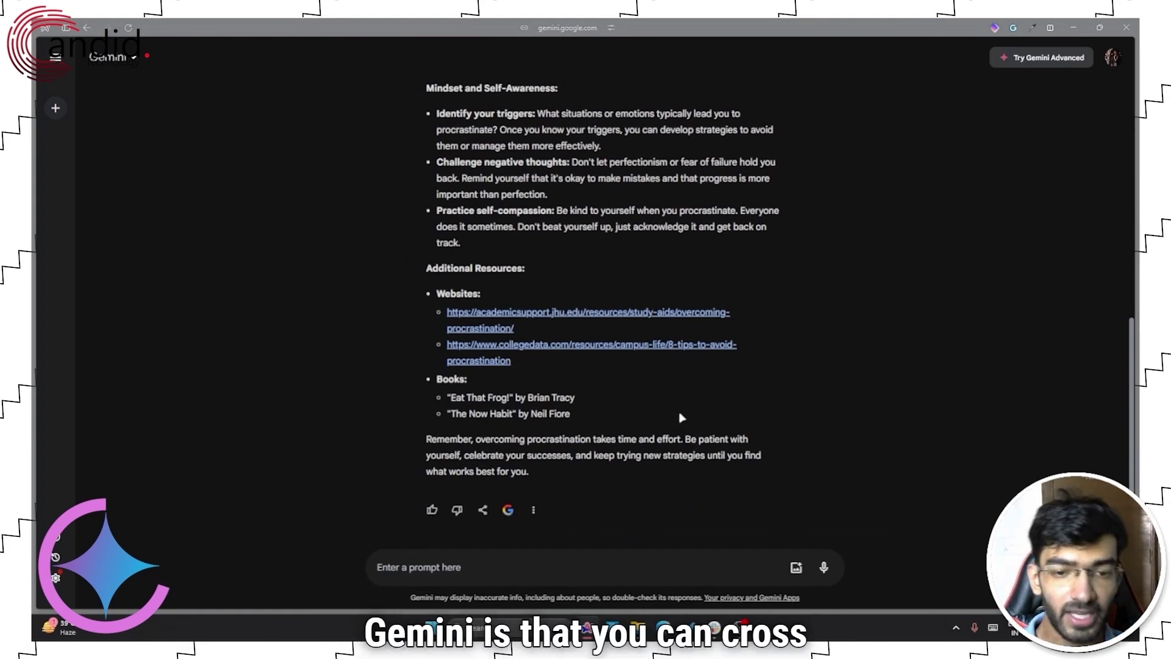
left_click(508, 510)
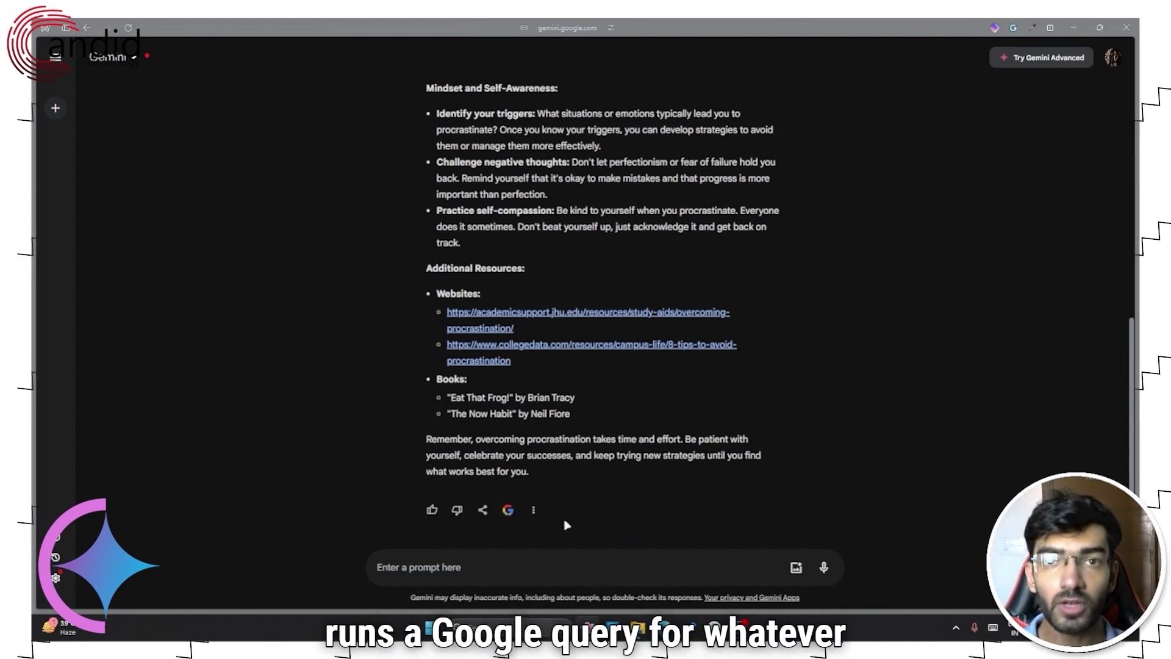
scroll(632, 465, "up", 10)
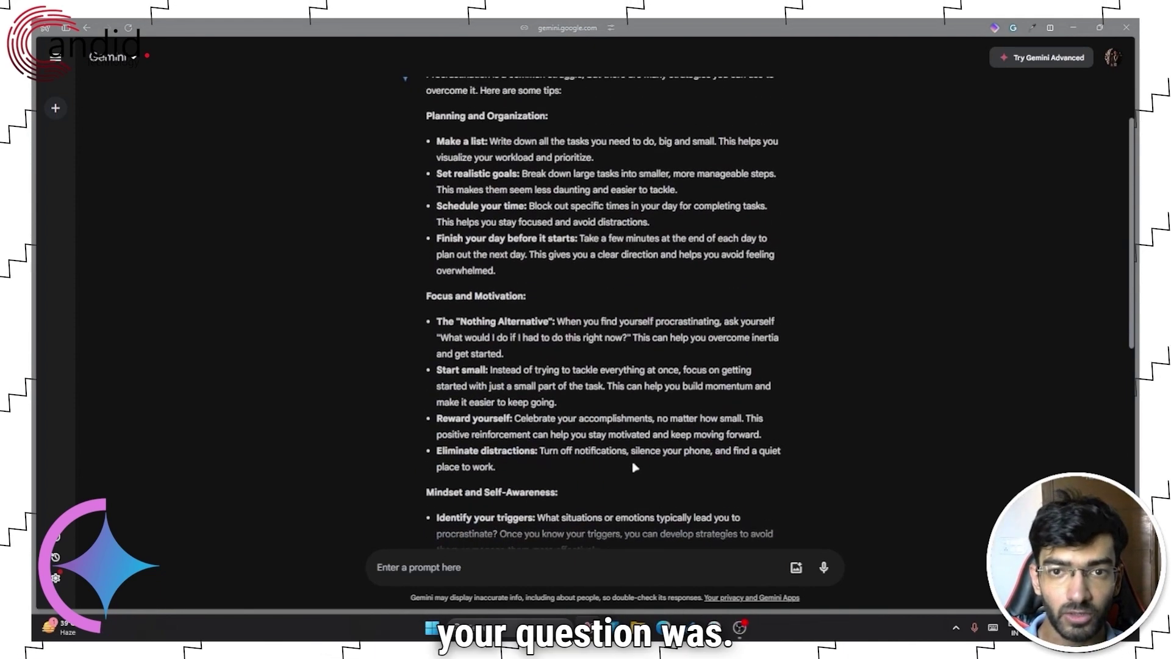
mouse_move(430, 104)
scroll(666, 244, "down", 10)
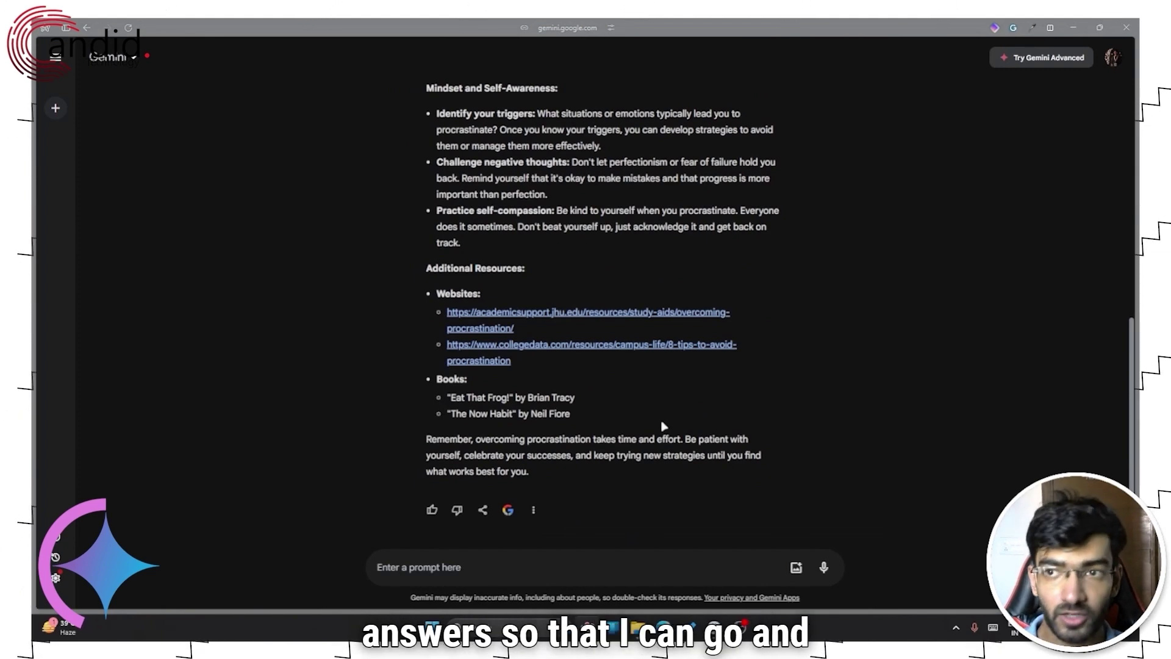
left_click(589, 570)
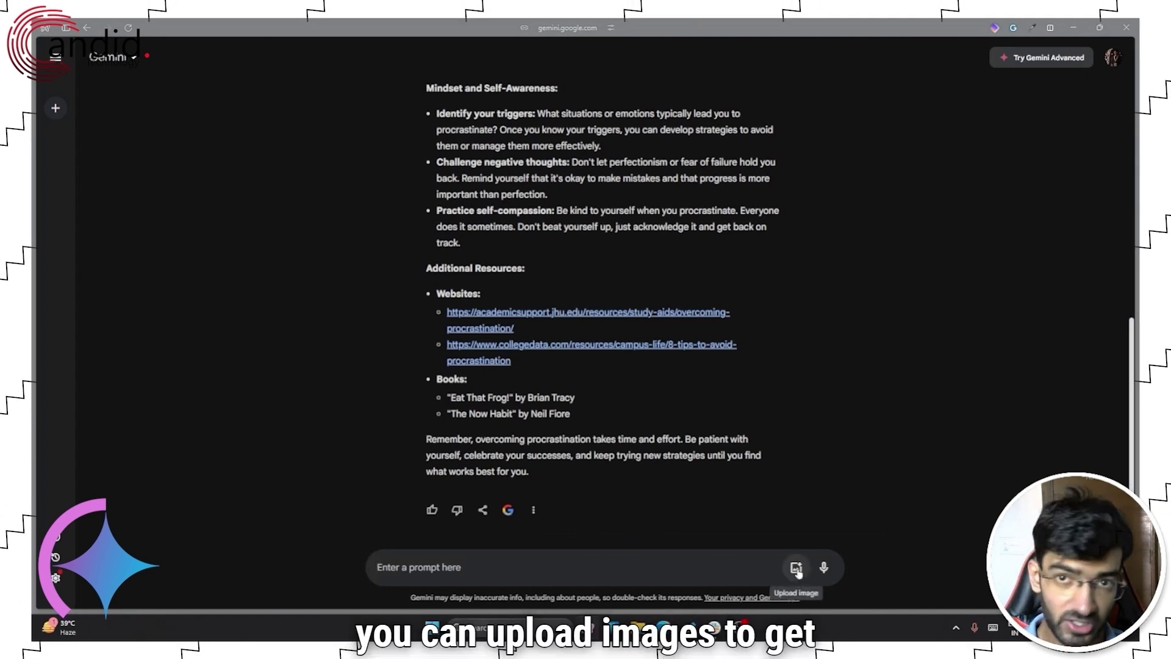
- Ask Gemini to "Generate an image of a red sports car at a gas station?"
left_click(490, 565)
type("Generate an")
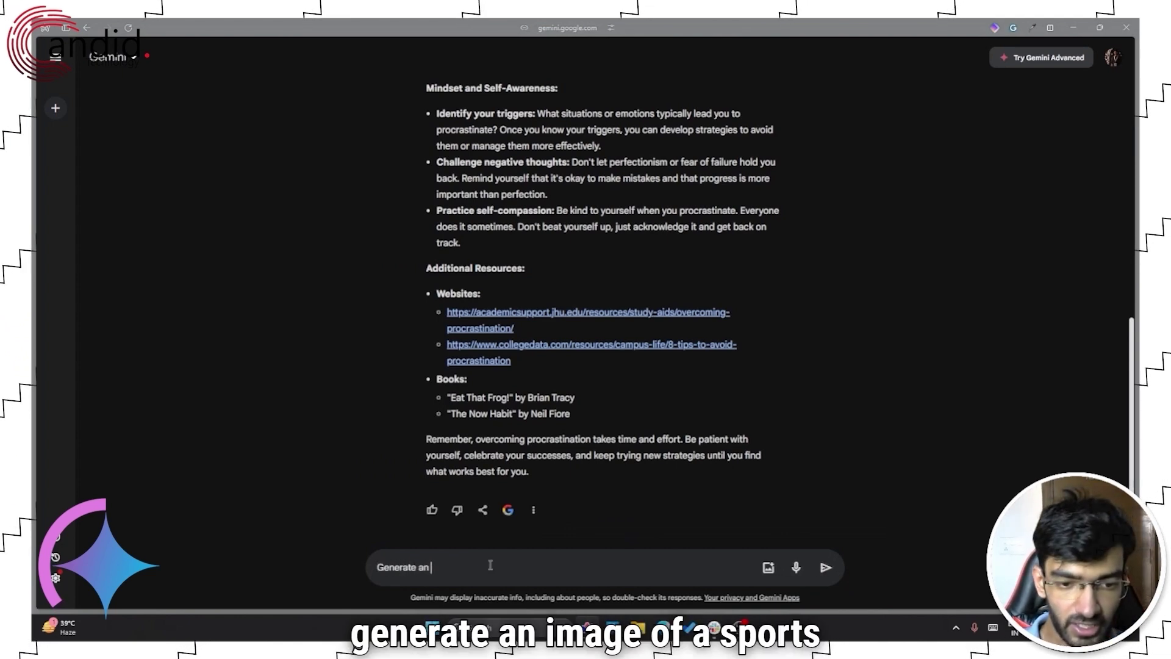
type(" image of a red sports car ")
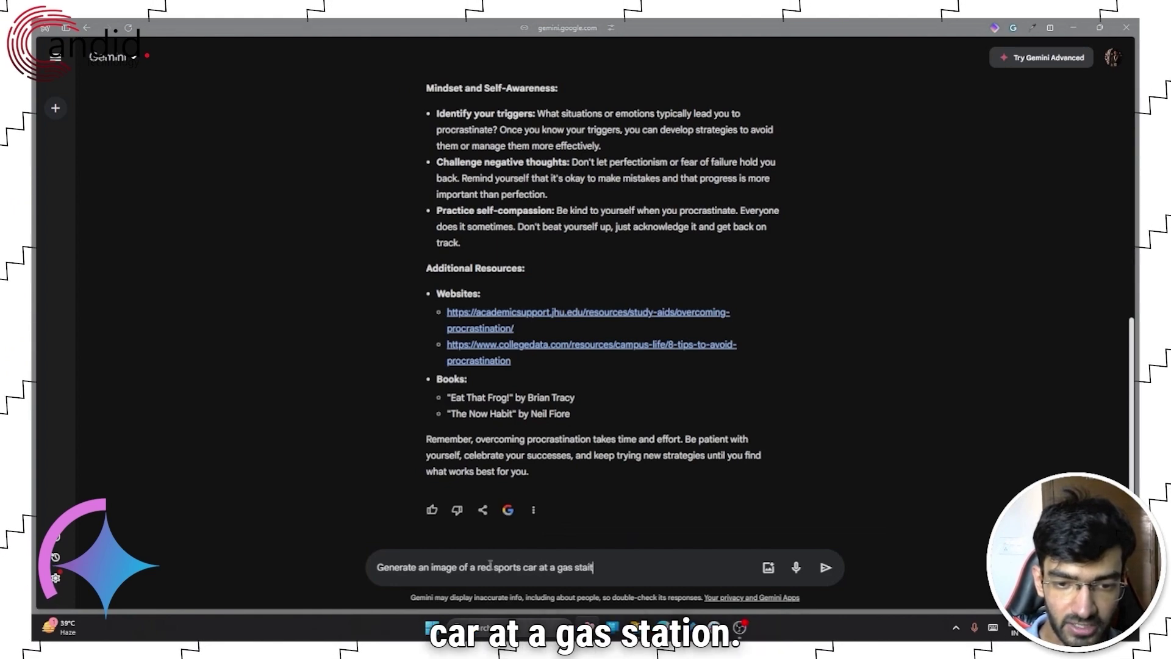
type("at a gas station?")
key("Return")
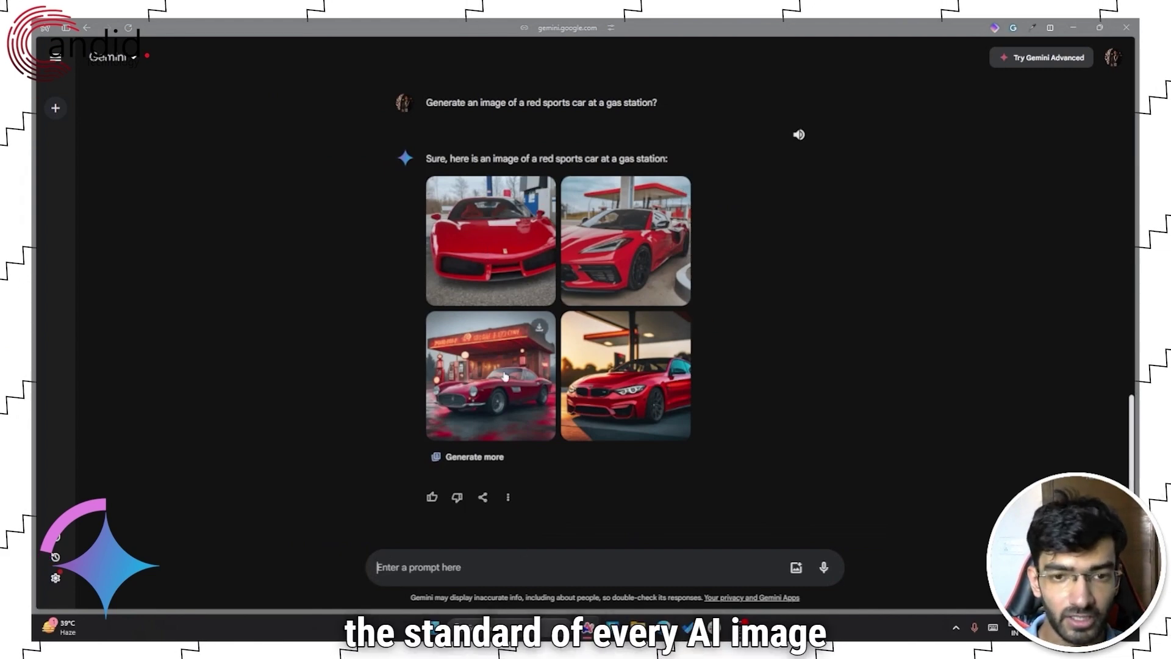
left_click(505, 377)
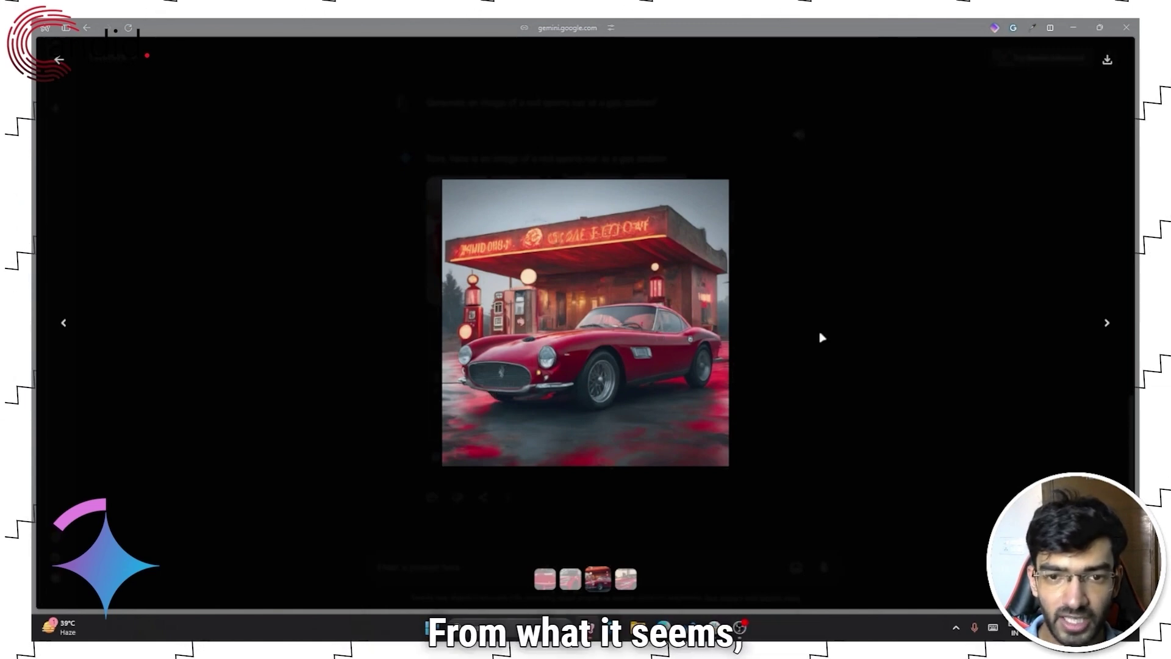
left_click(905, 283)
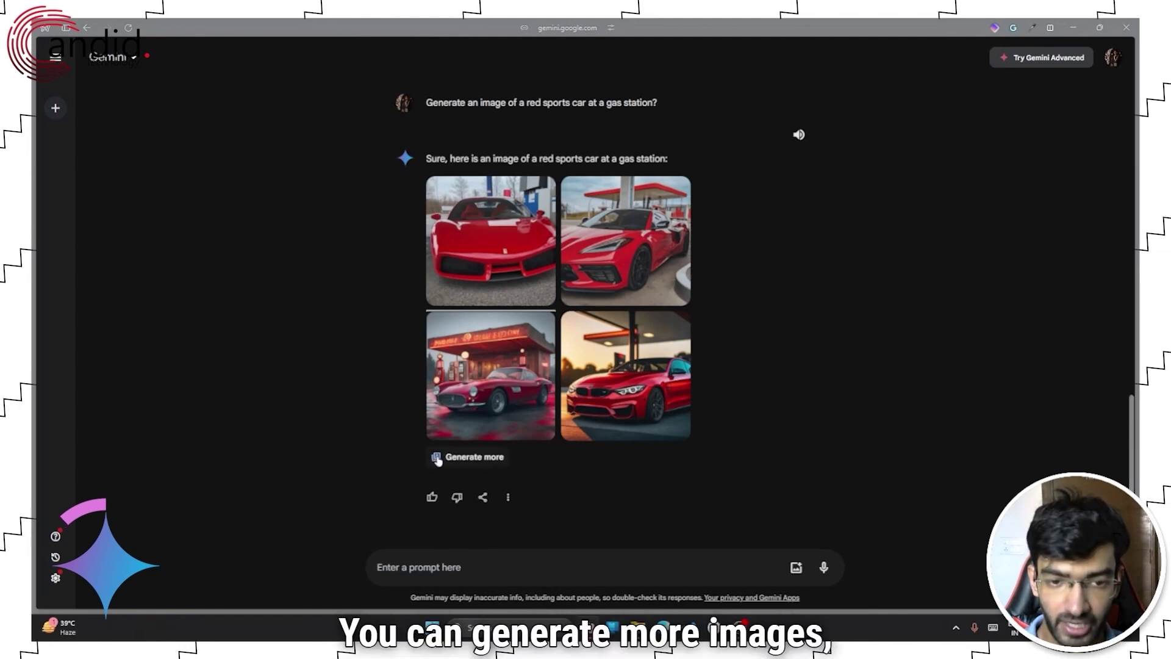
mouse_move(625, 255)
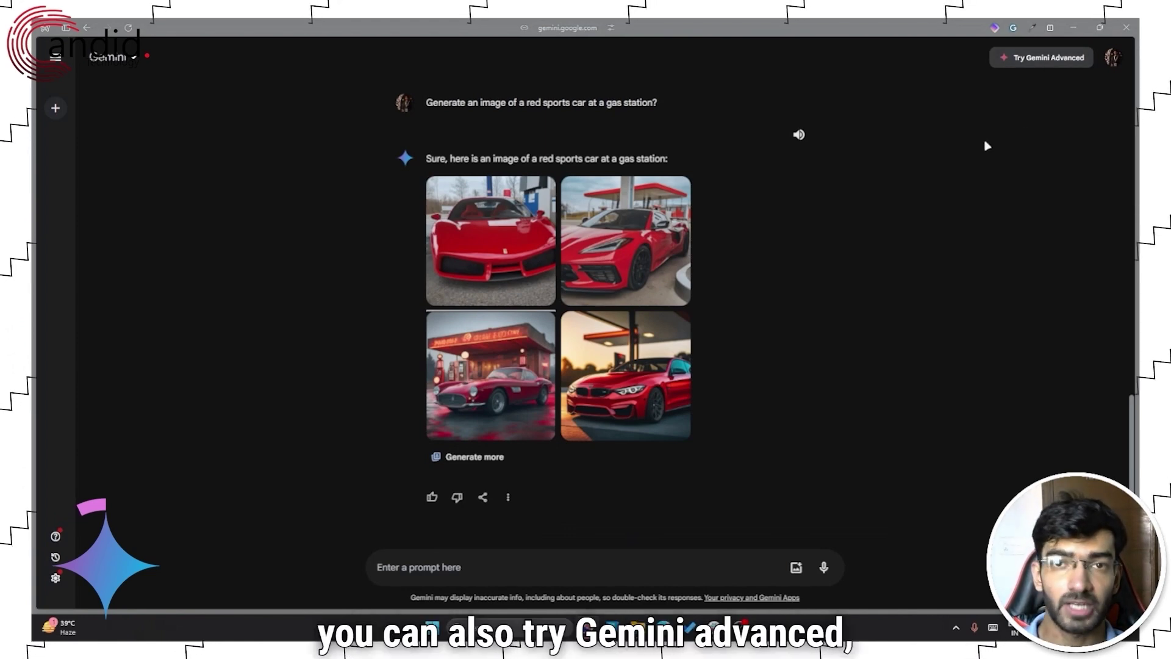
scroll(781, 390, "up", 6)
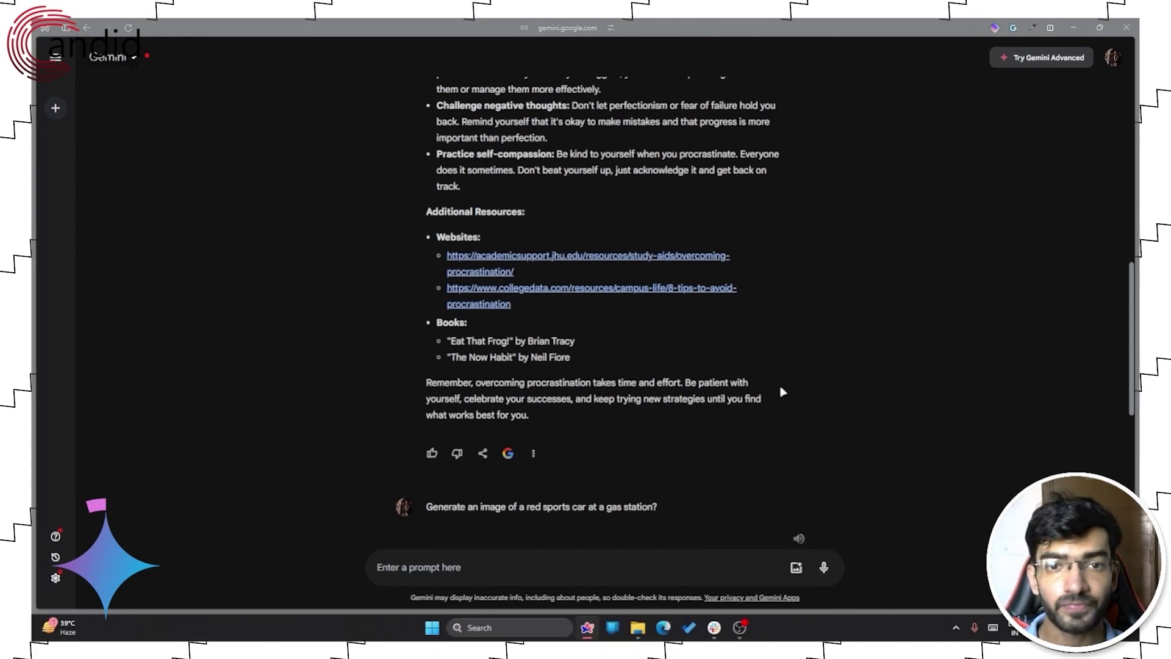
scroll(783, 392, "up", 6)
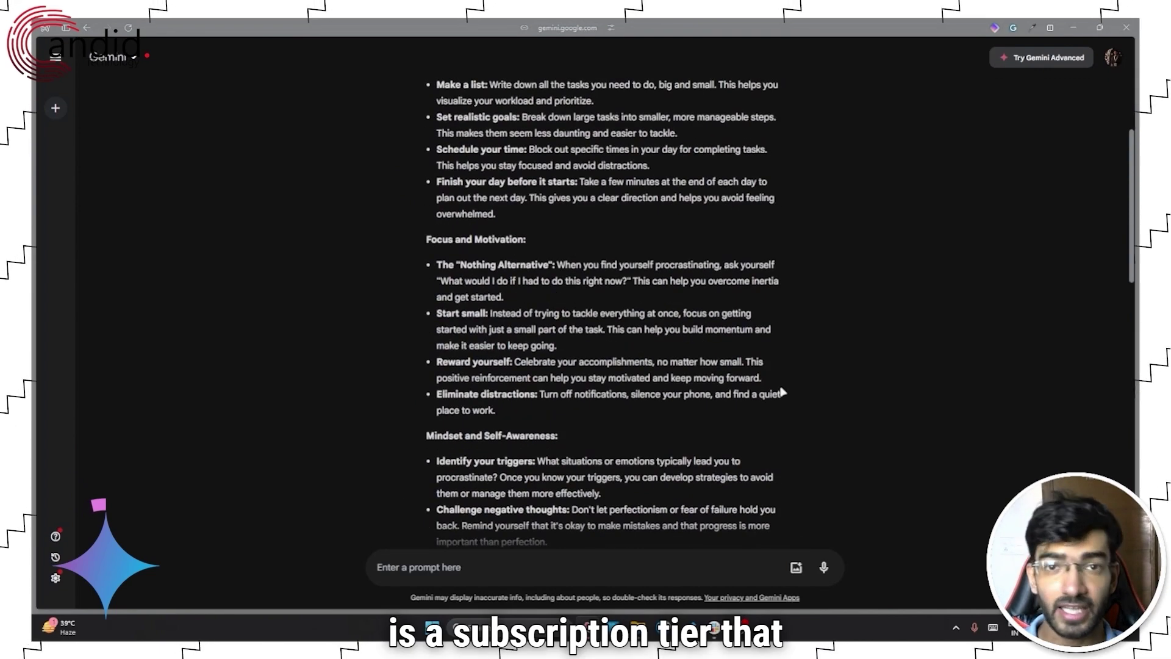
scroll(783, 392, "up", 3)
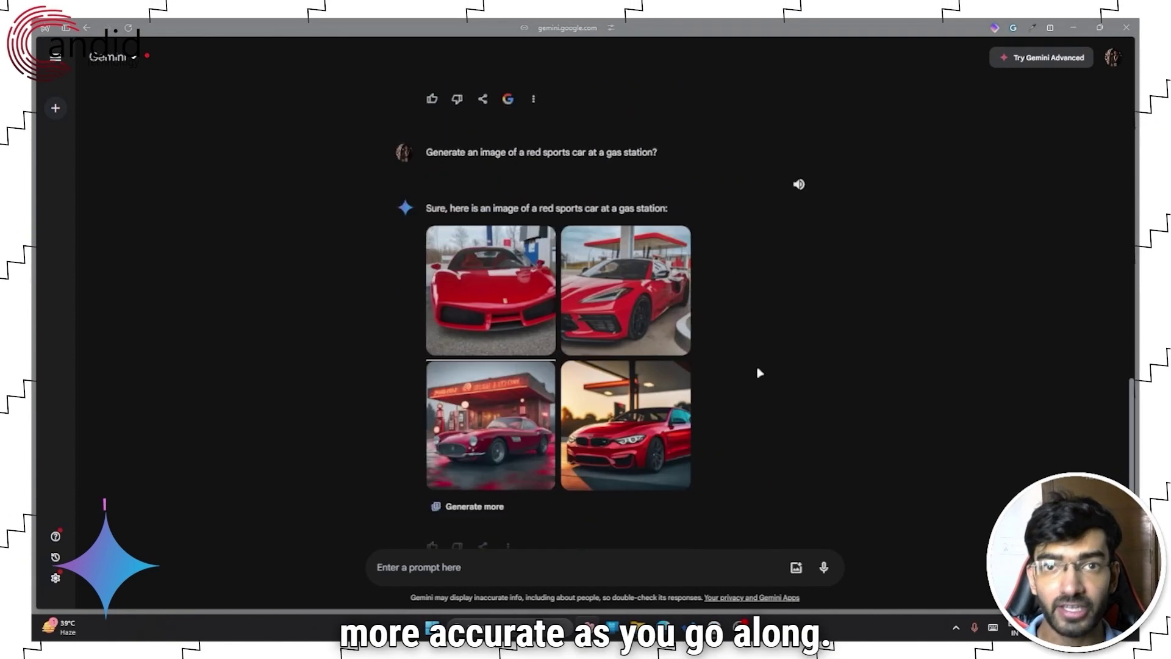
scroll(757, 360, "down", 1)
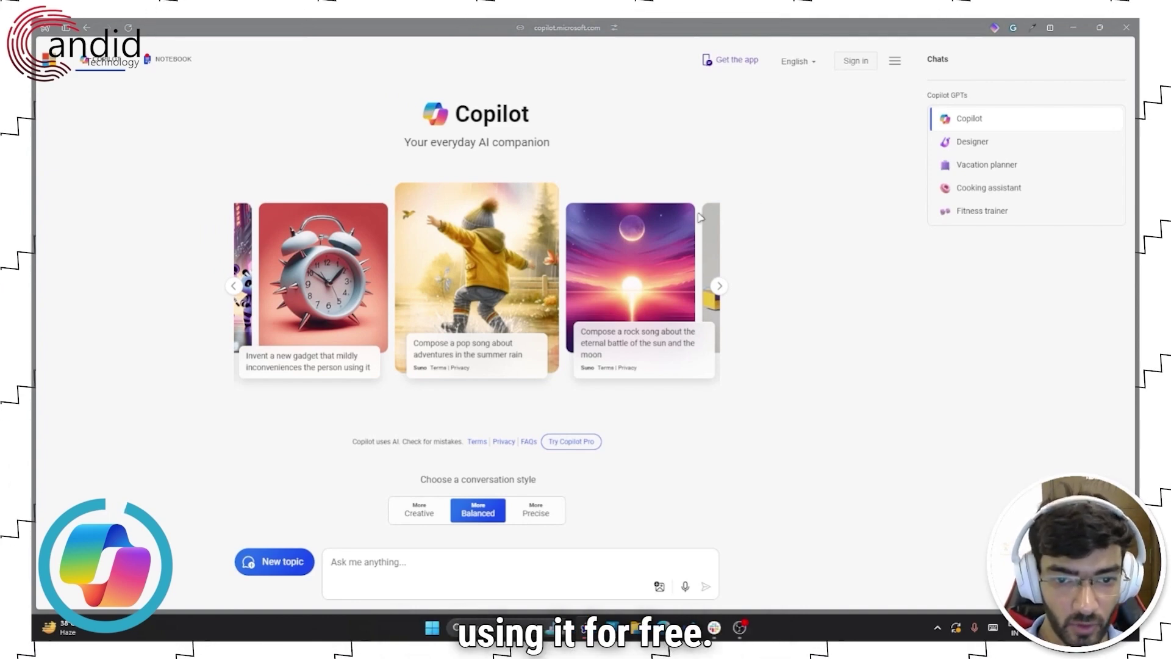
left_click(419, 511)
left_click(492, 516)
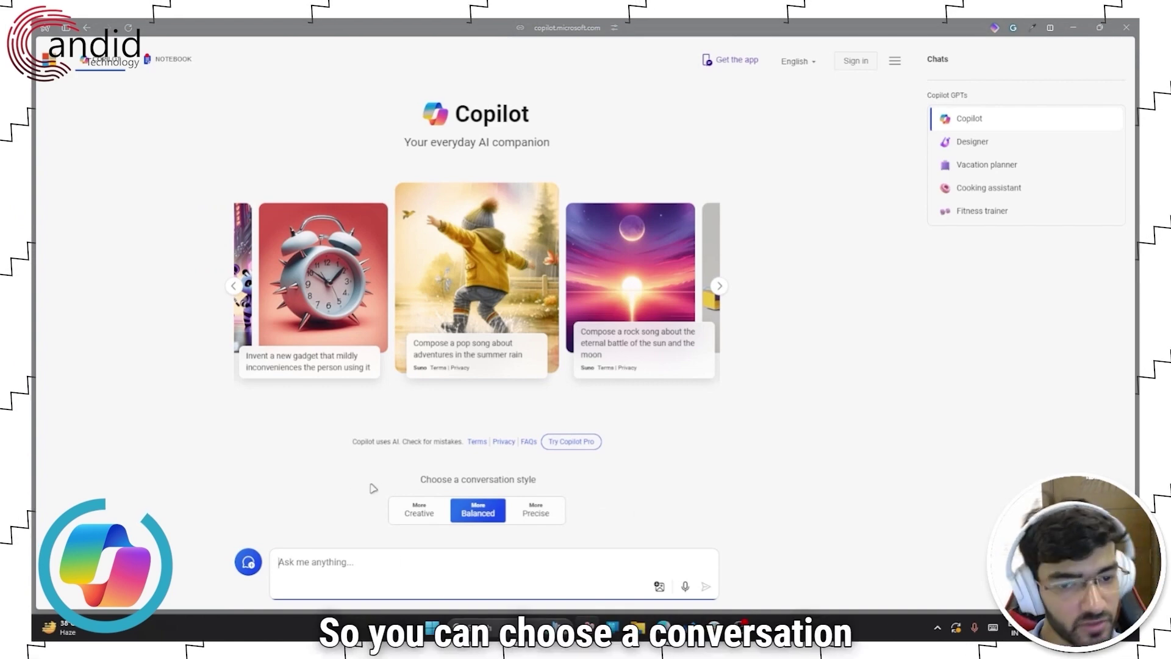
- Choose the Creative conversation style and ask Copilot "How do I overcome procrastination?"
left_click(405, 513)
left_click(405, 512)
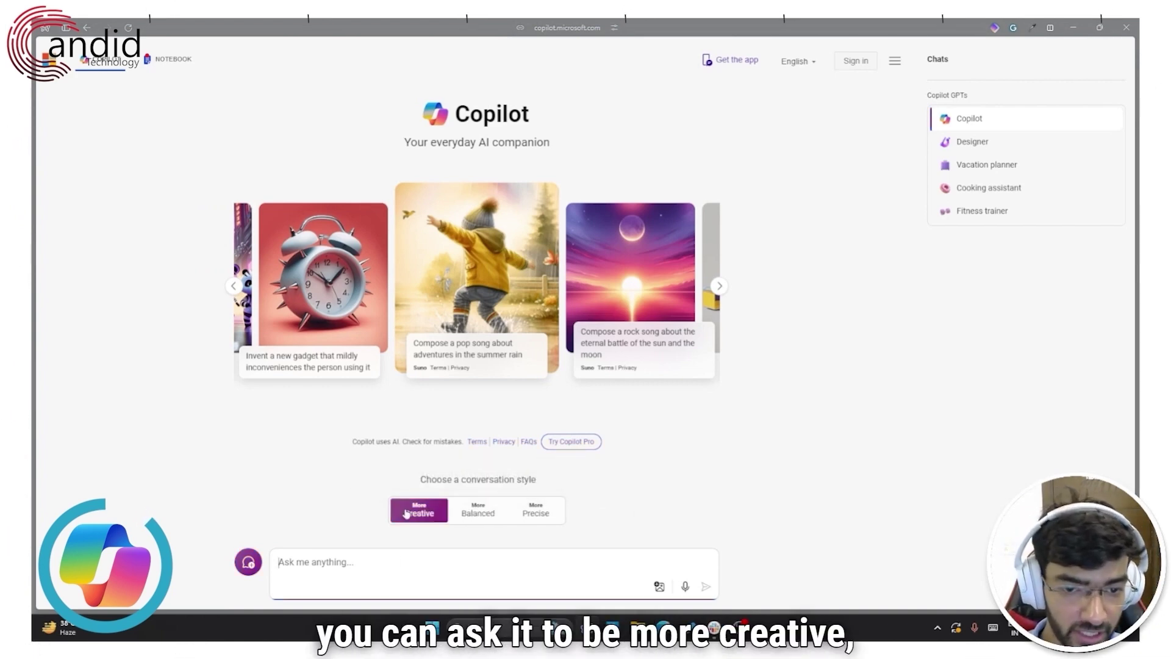
left_click(482, 514)
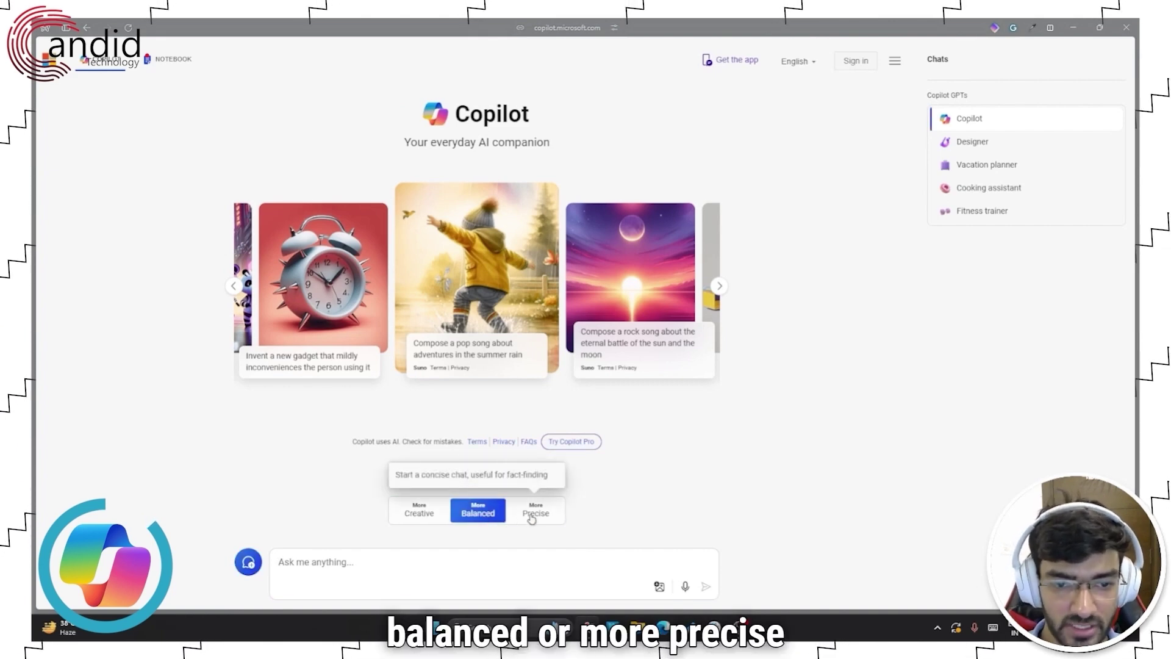
left_click(533, 516)
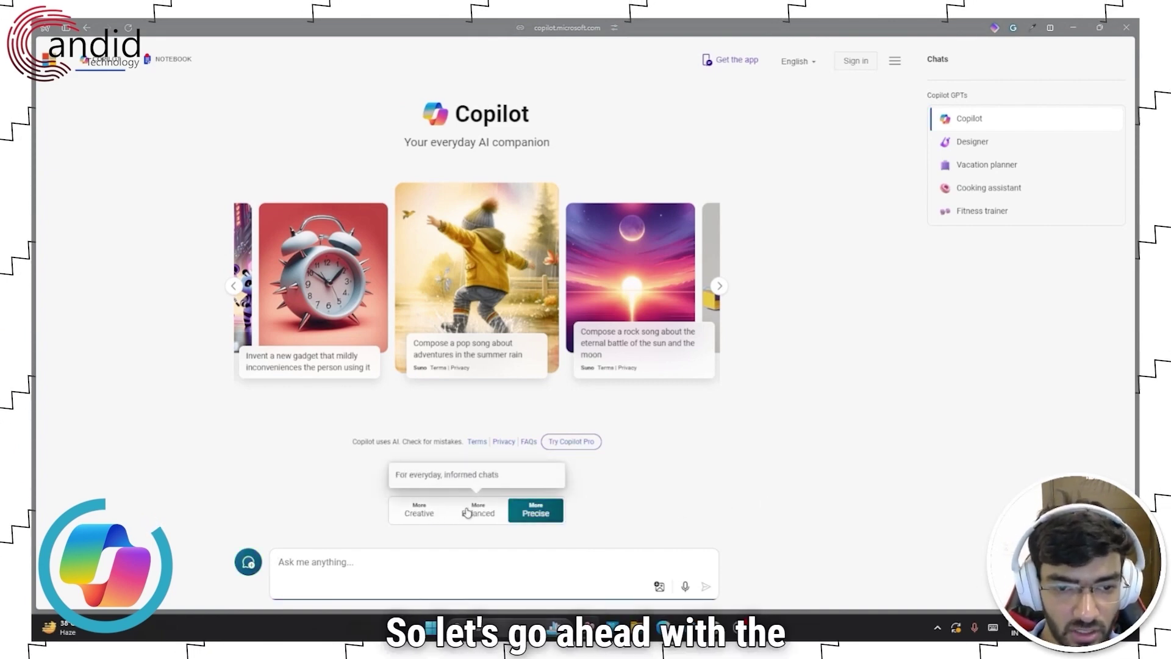
left_click(419, 512)
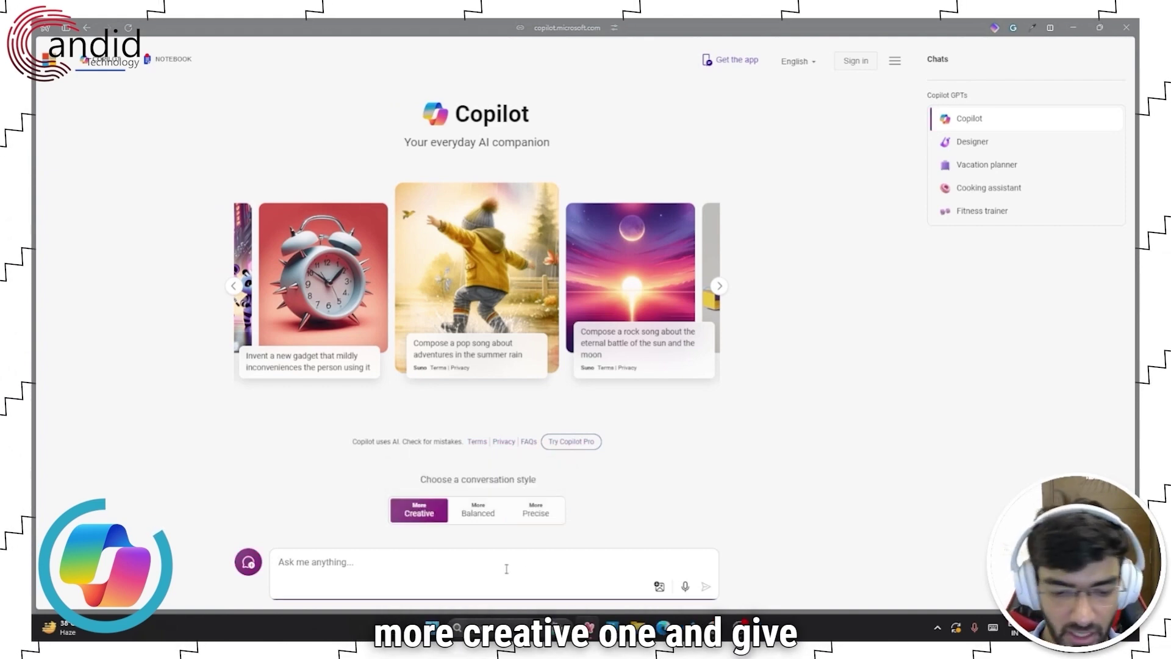
type("How do I")
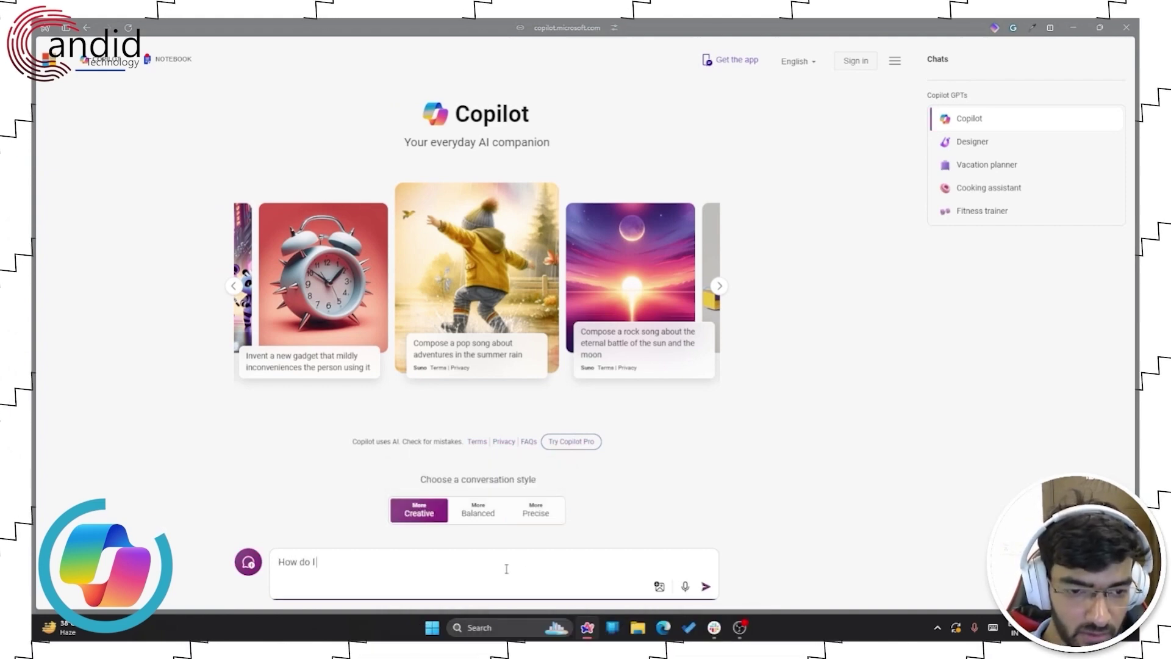
type(" overcome procrastination?")
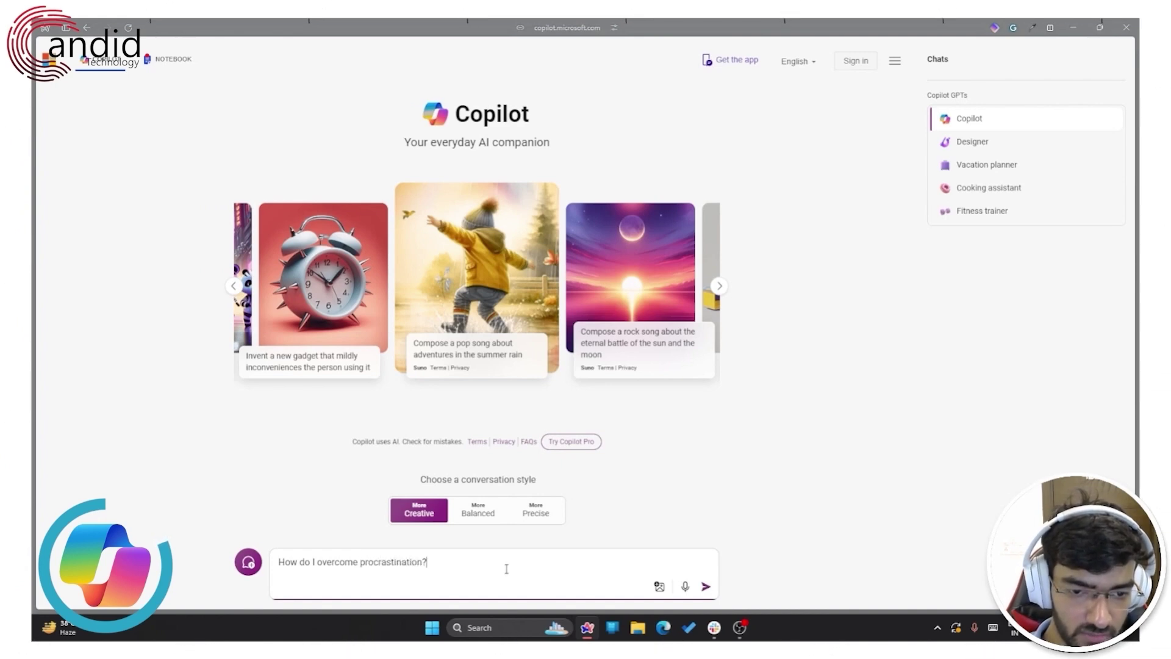
key("Return")
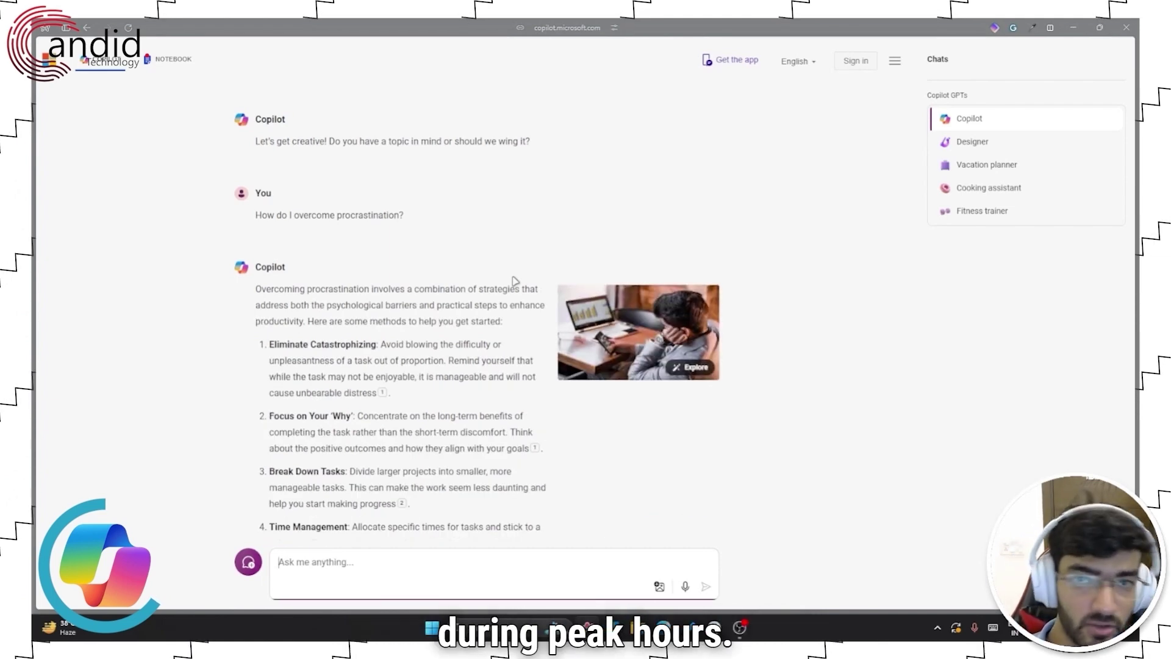
scroll(473, 286, "down", 1)
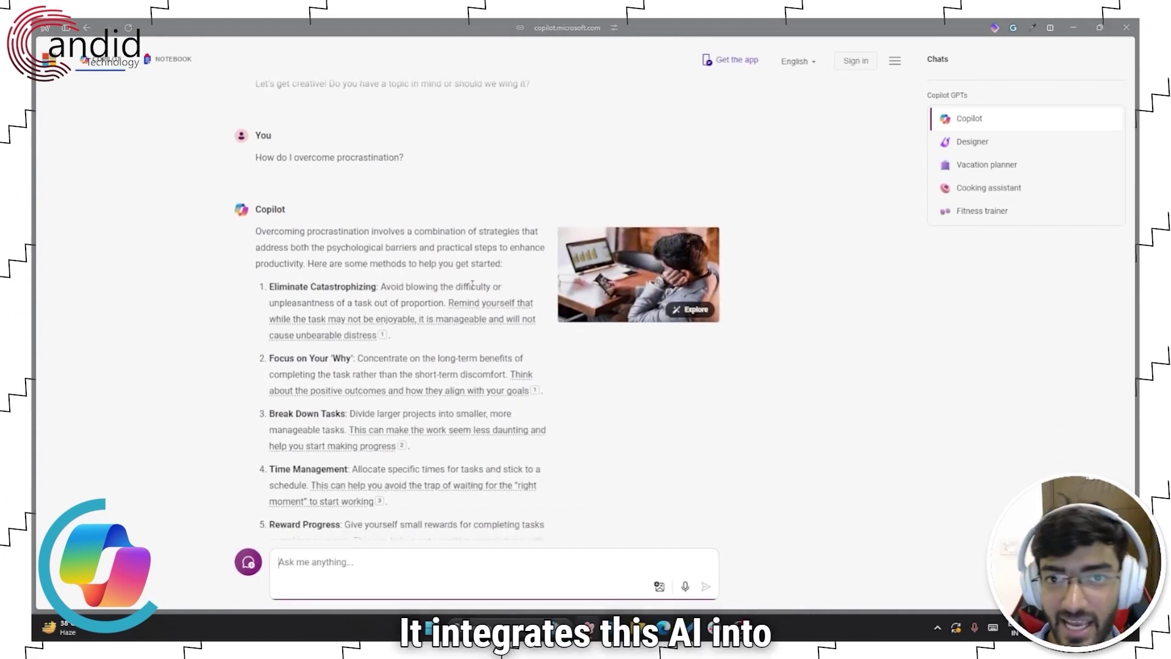
scroll(597, 318, "down", 2)
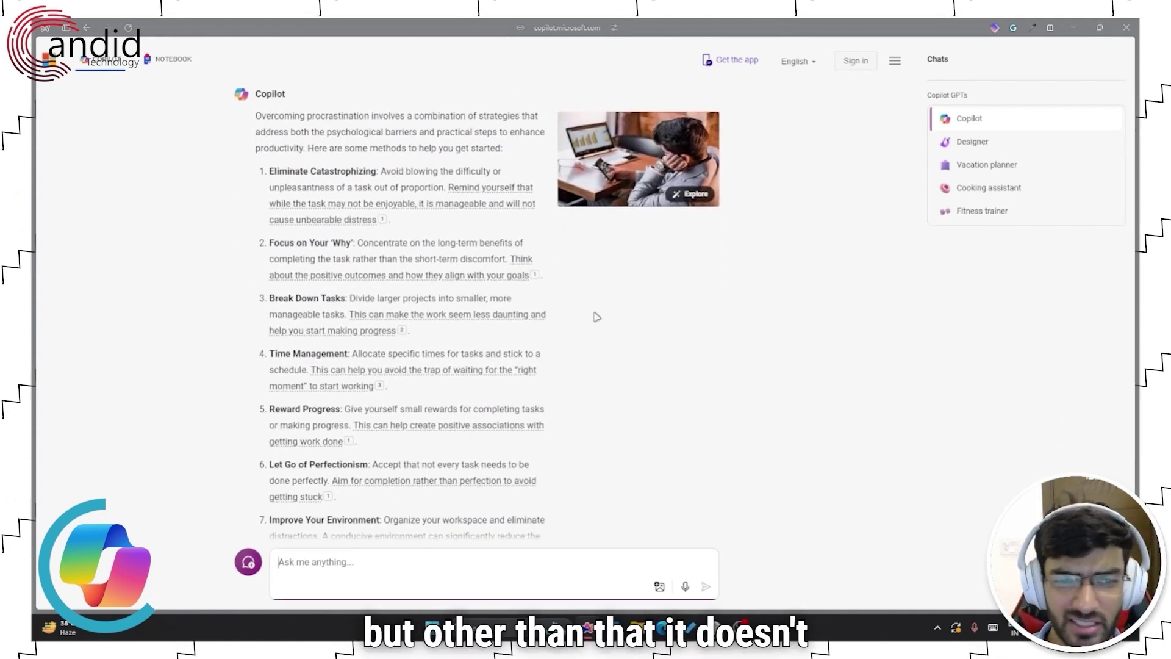
scroll(597, 318, "down", 4)
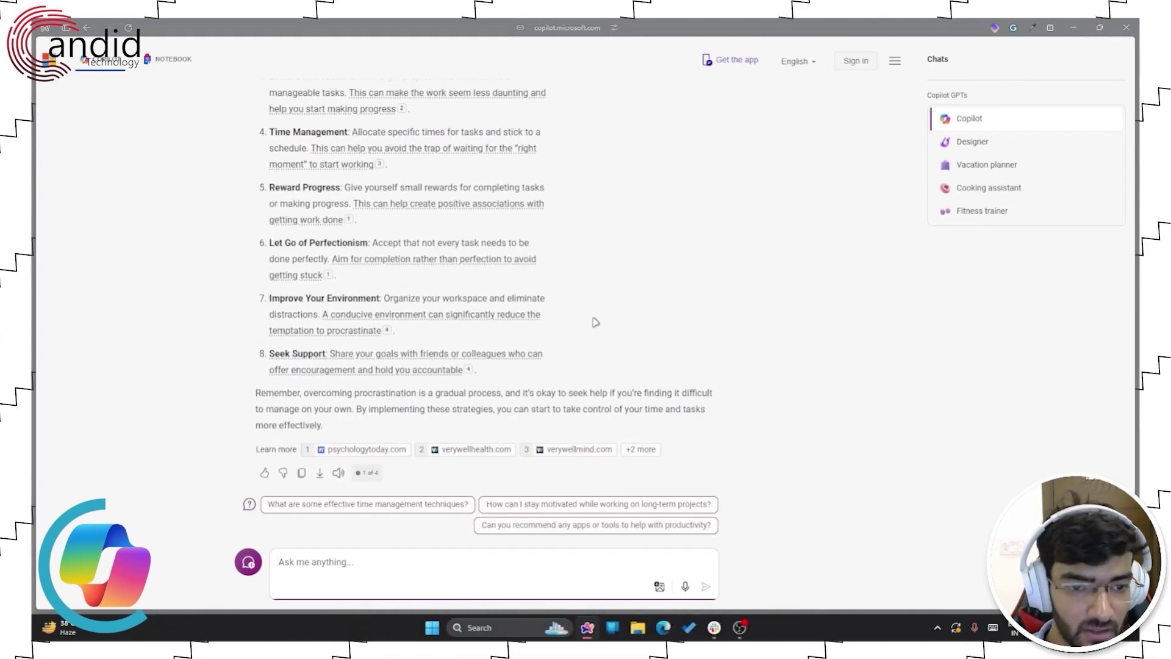
scroll(596, 322, "up", 6)
scroll(322, 269, "down", 5)
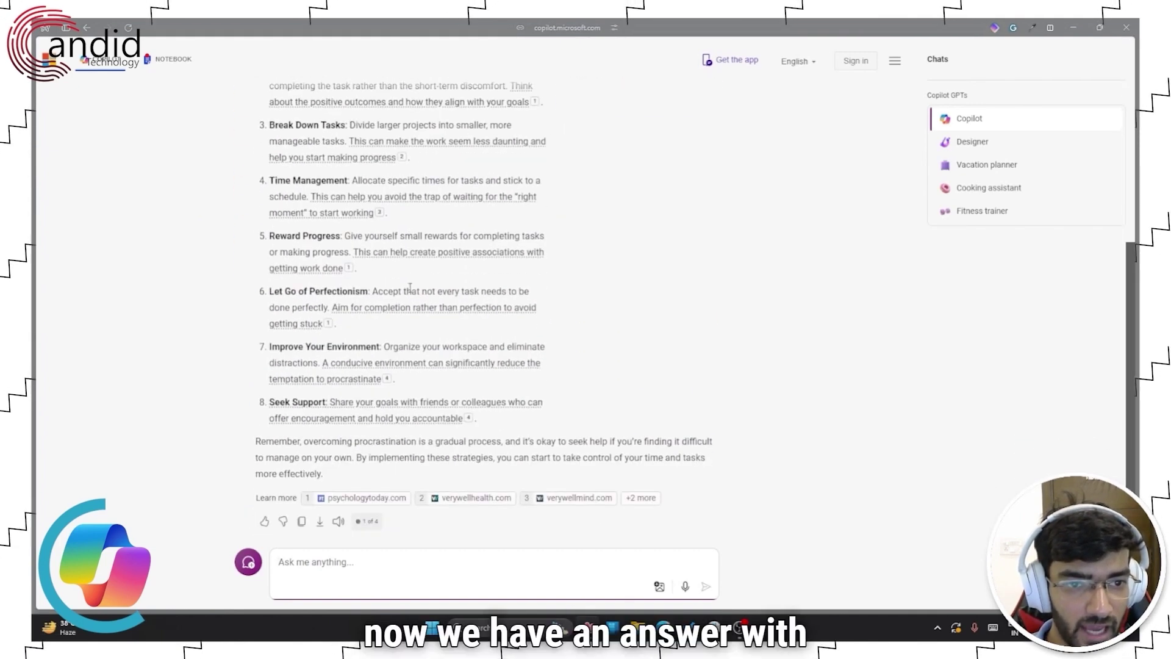
scroll(604, 379, "down", 1)
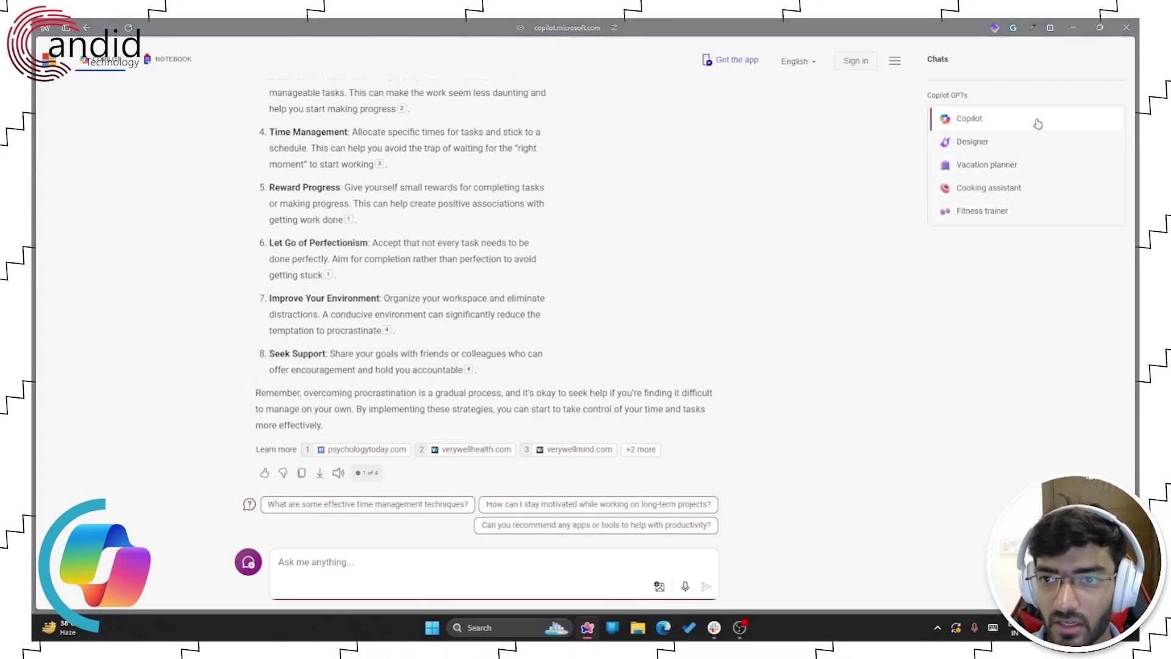
- Ask the Designer GPT for an image of a red sports car at a gas station, then sign in
left_click(983, 143)
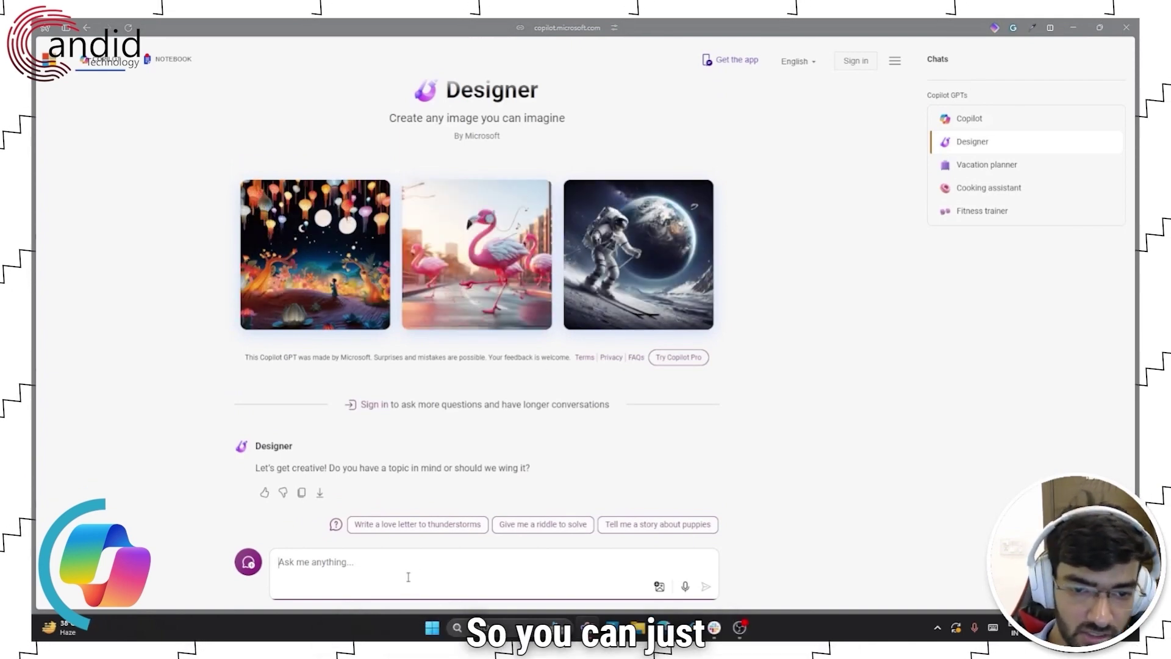
type("Tra")
key("ctrl+BackSpace")
type("Generate an image of a red sports car")
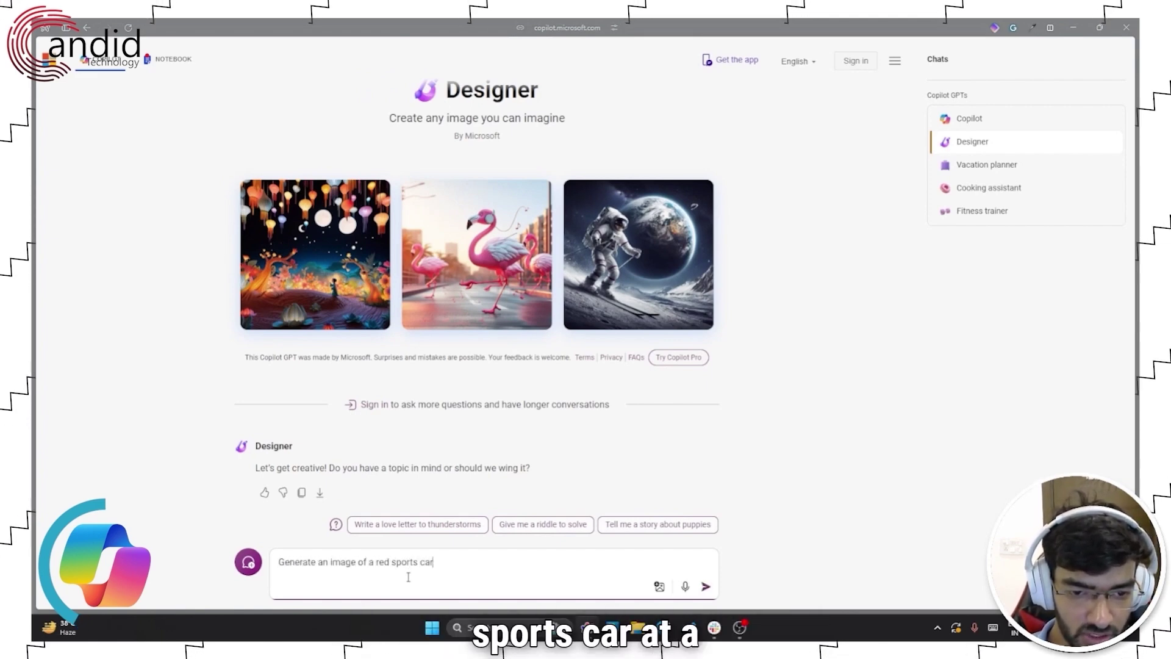
type(" at a gas staiton")
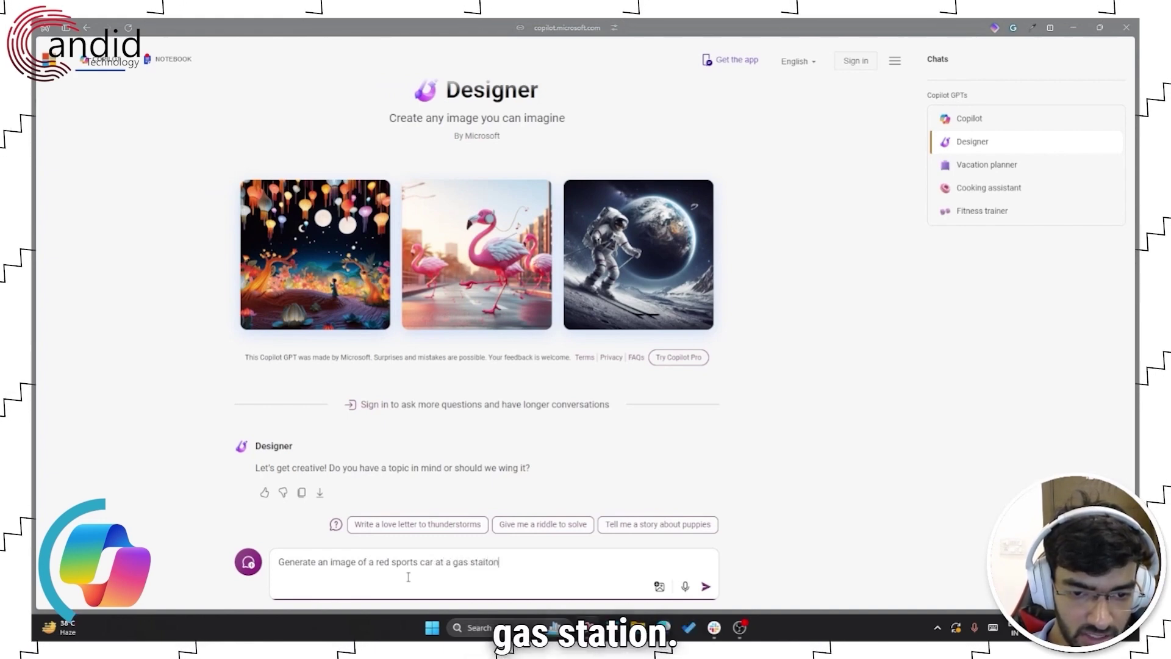
type("tation")
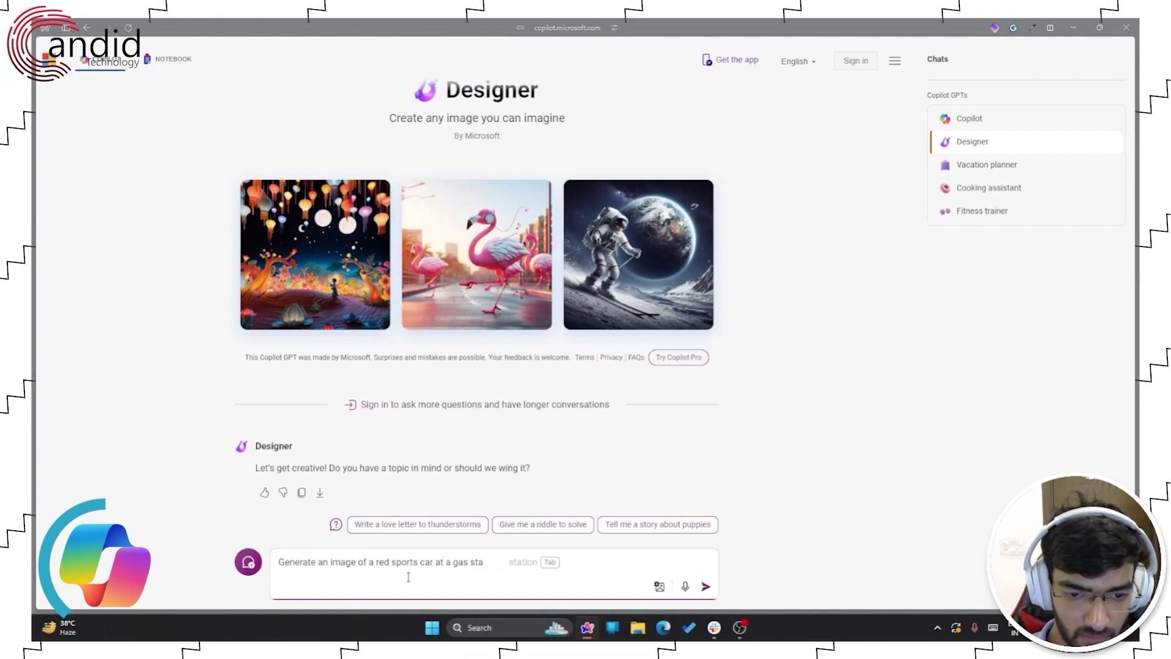
key("Tab")
key("Return")
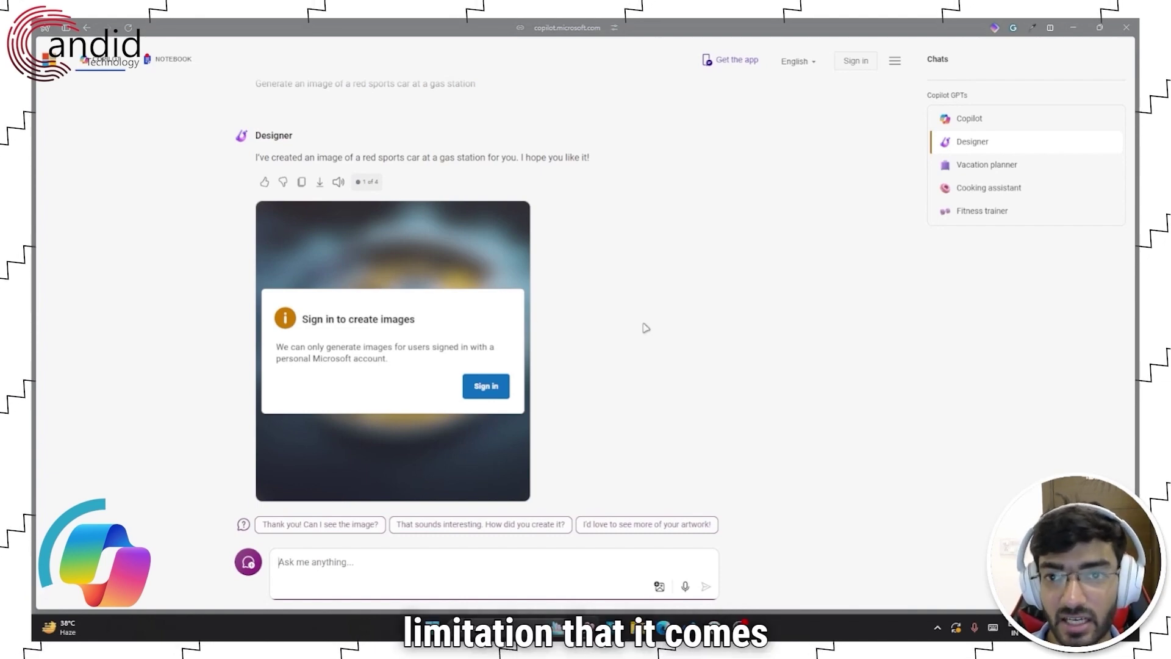
left_click(487, 396)
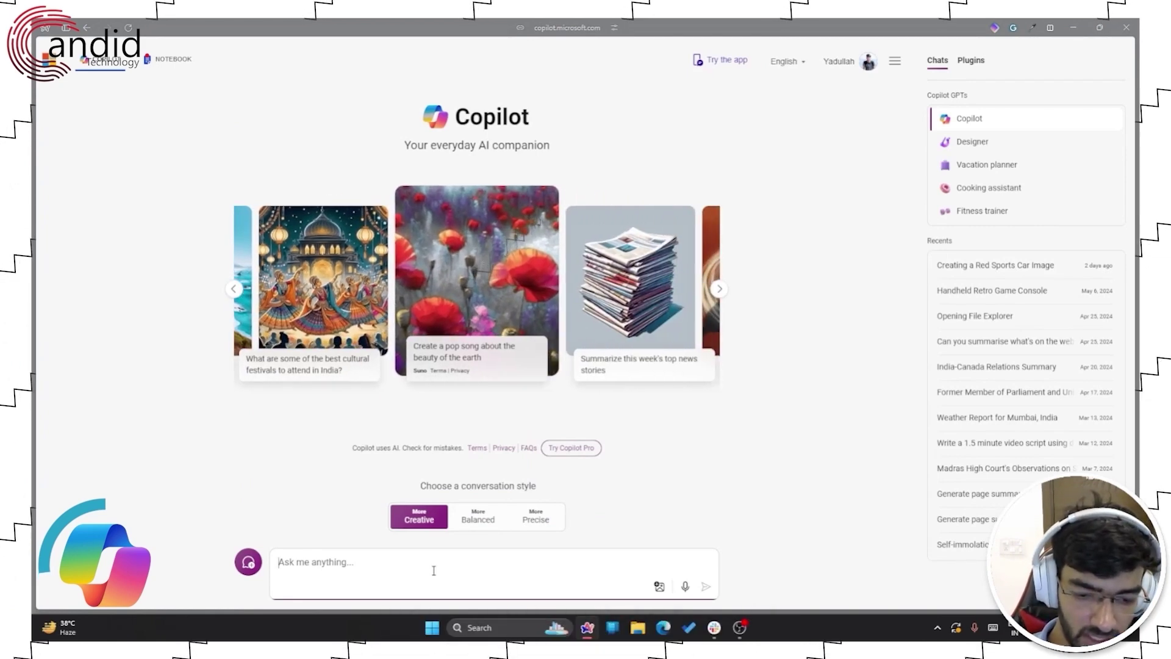
- Send "Generate an image of a red sports car at a gas station" to Copilot
type("Generate a r")
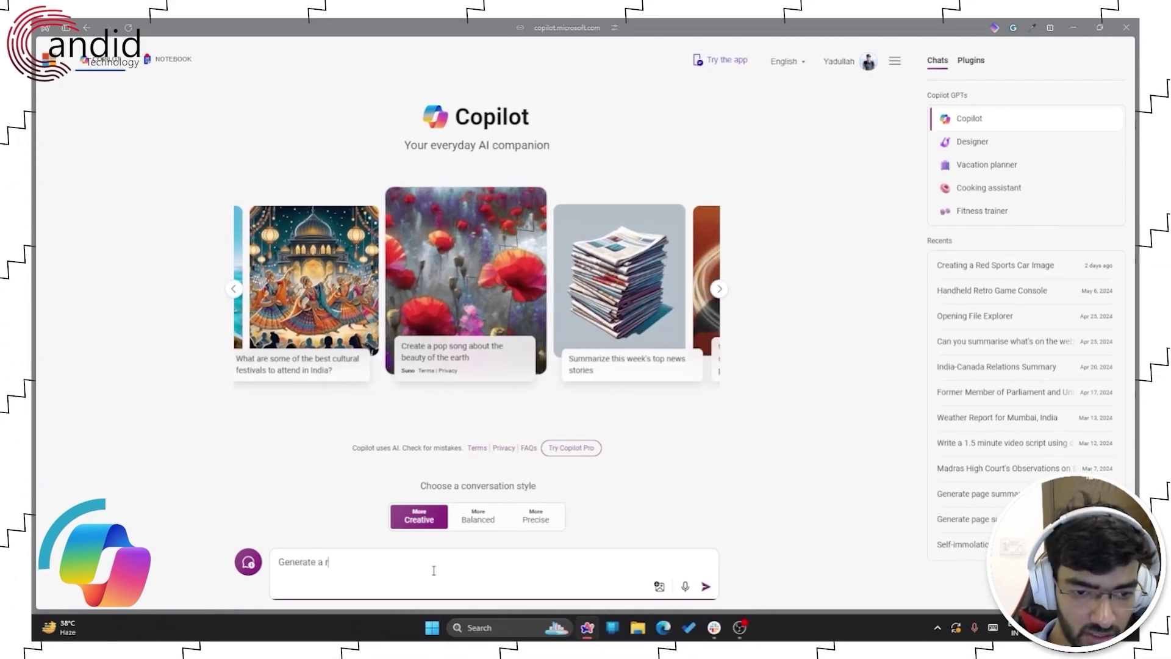
type("ed sprots ca")
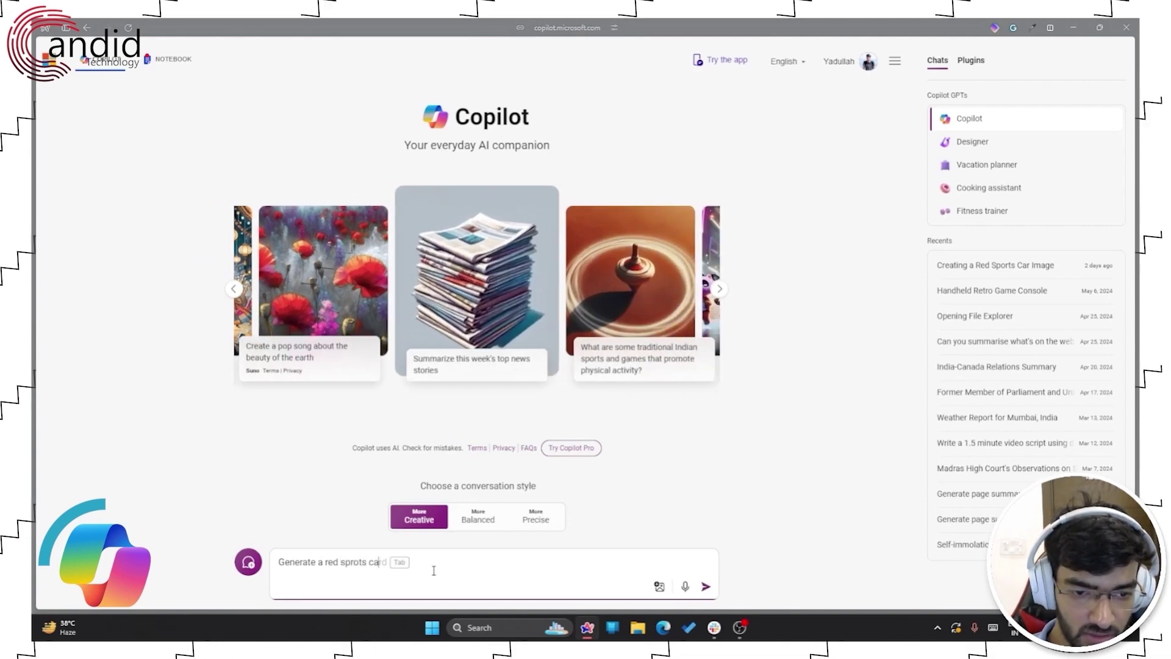
key("ctrl+a")
type("G")
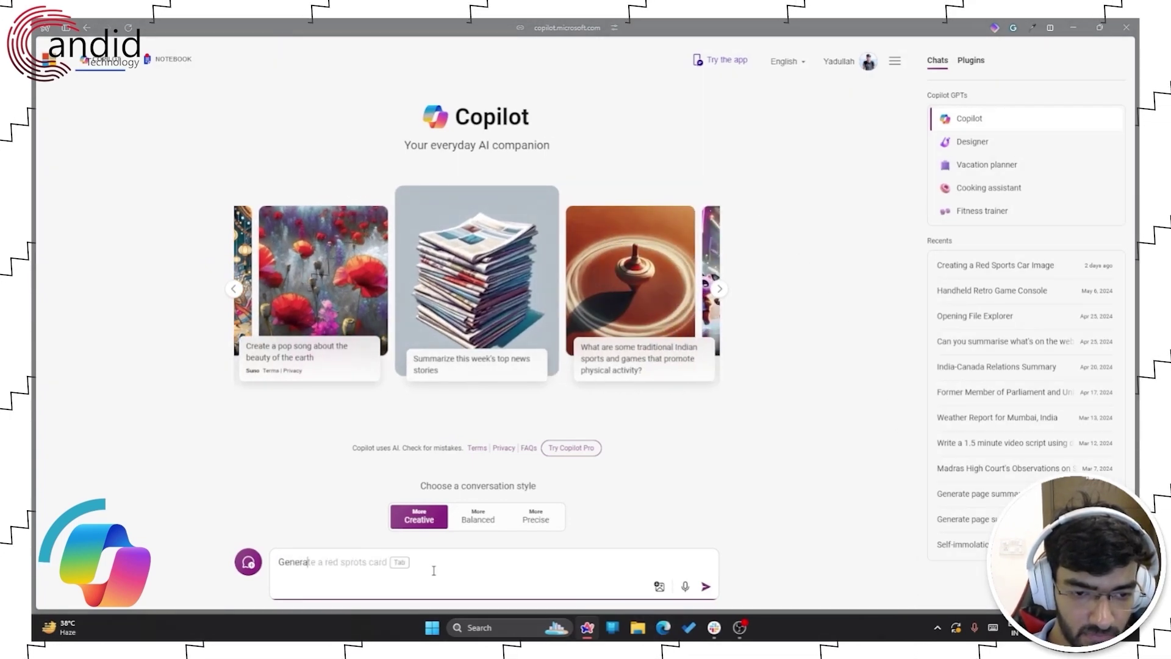
type("te an image of a re")
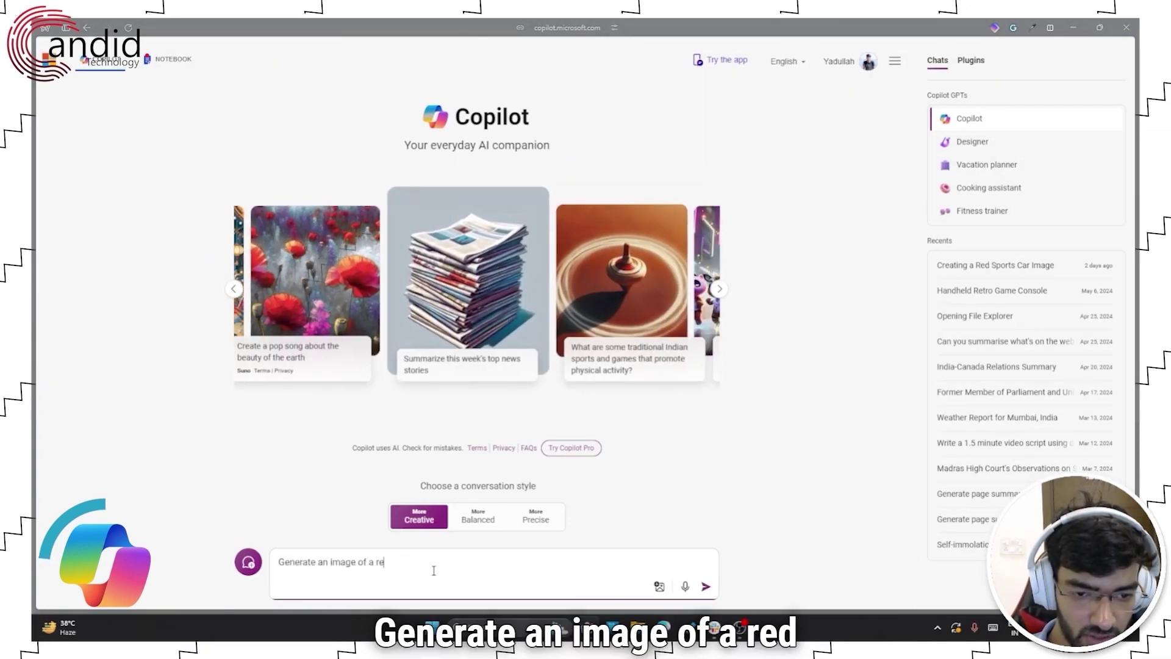
type("d sports car at a ")
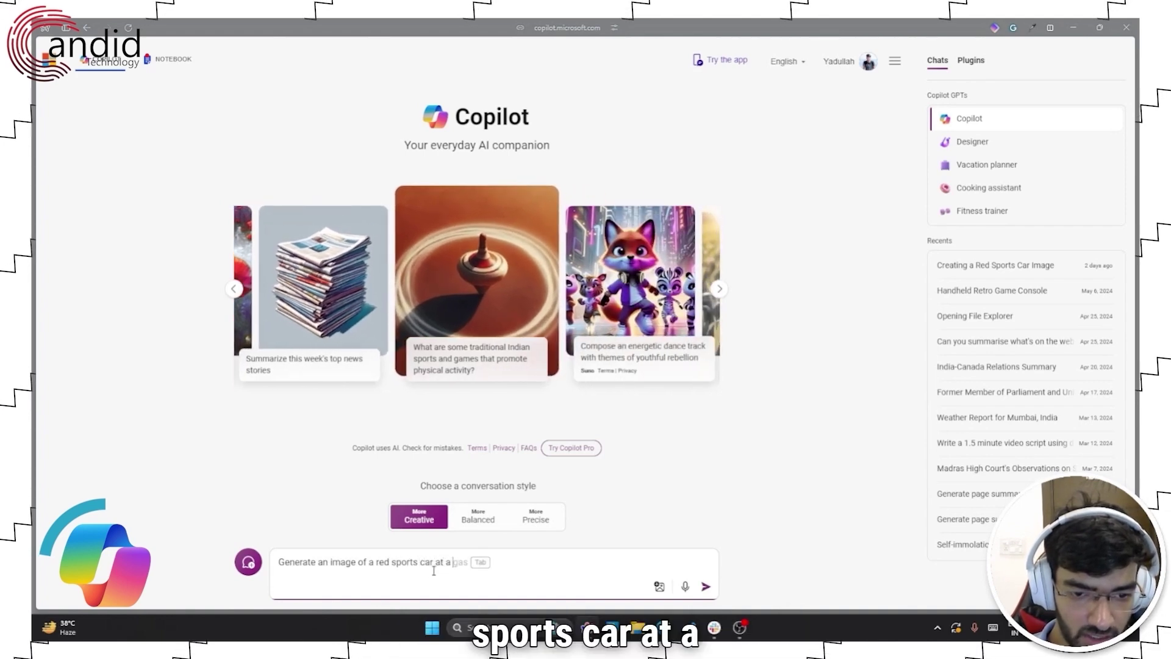
type("gas station")
key("Return")
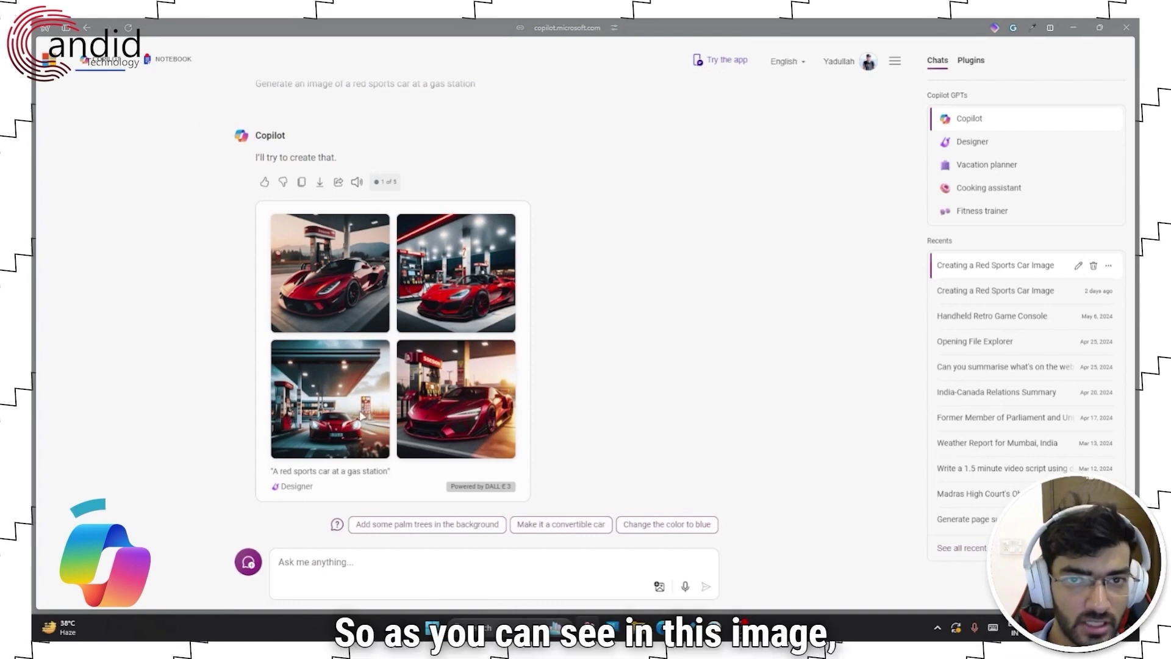
left_click(362, 417)
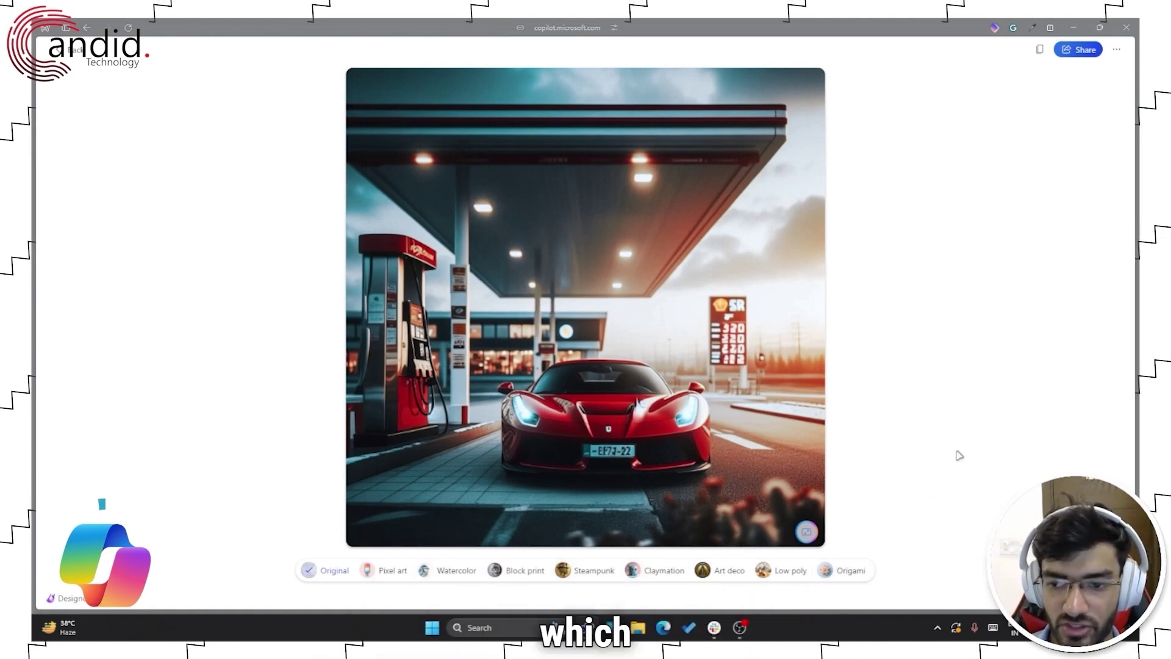
mouse_move(36, 141)
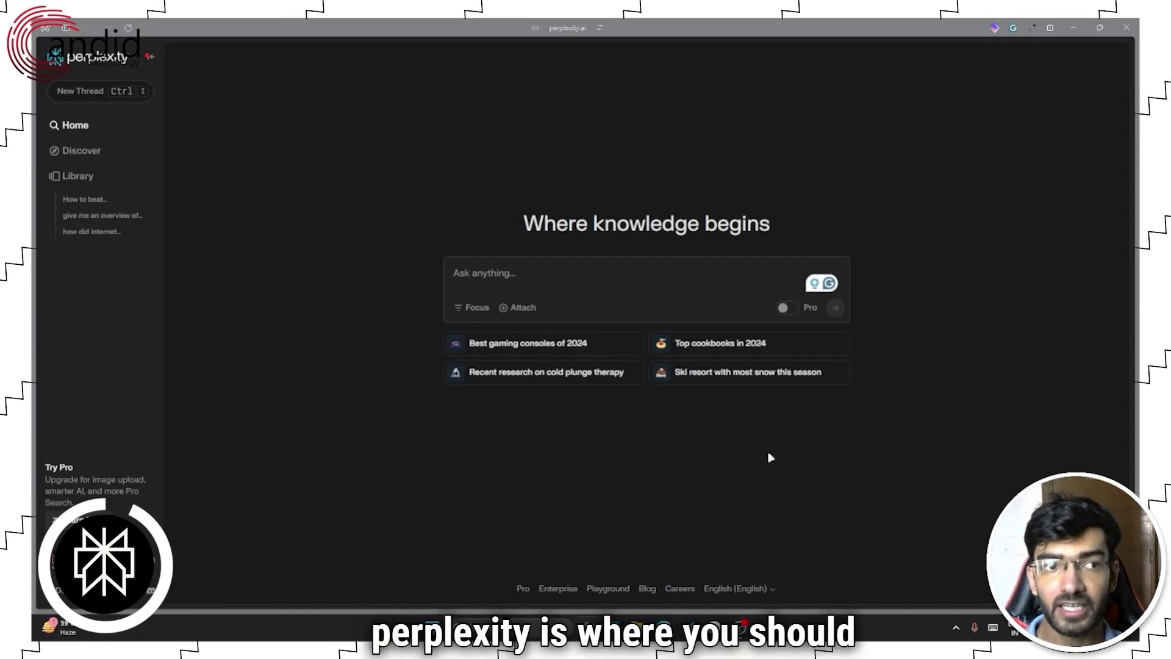
- Ask Perplexity "How do I overcome procrastination?" in the Ask anything box
left_click(557, 274)
type("How")
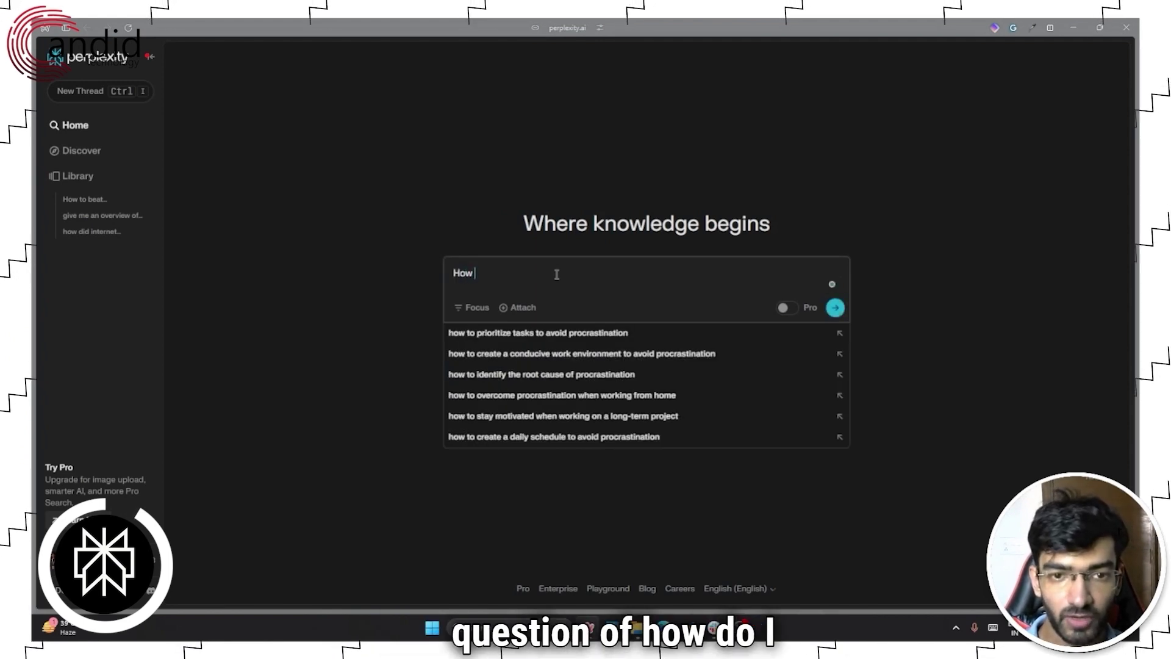
type(" do I overcome procrast")
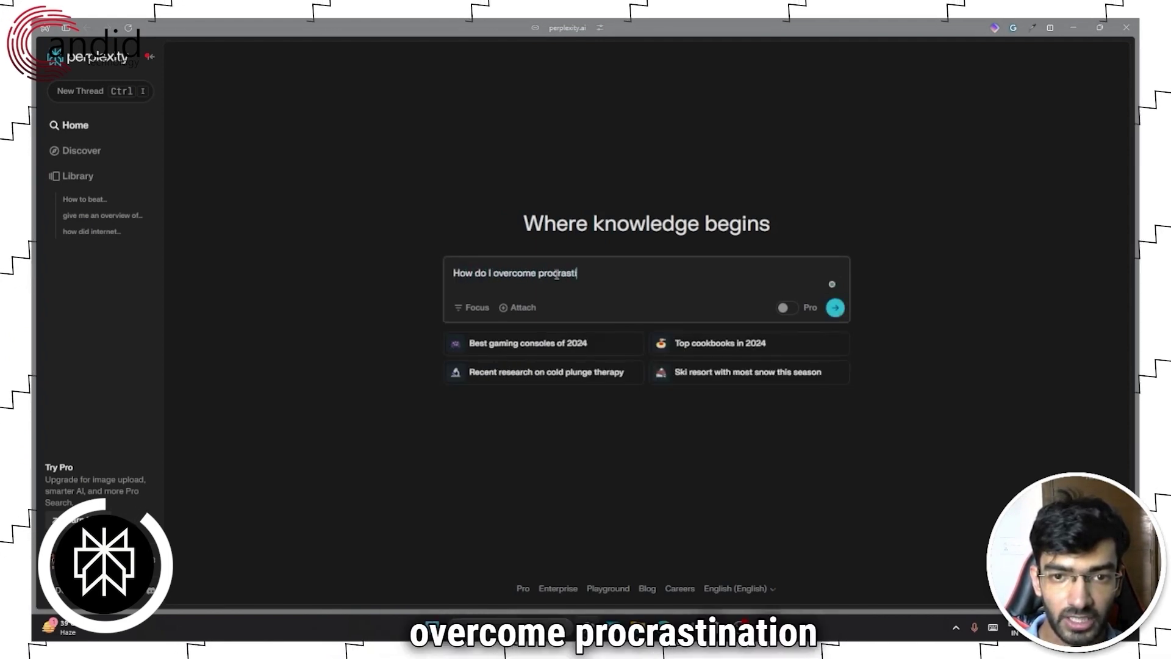
type("ination?")
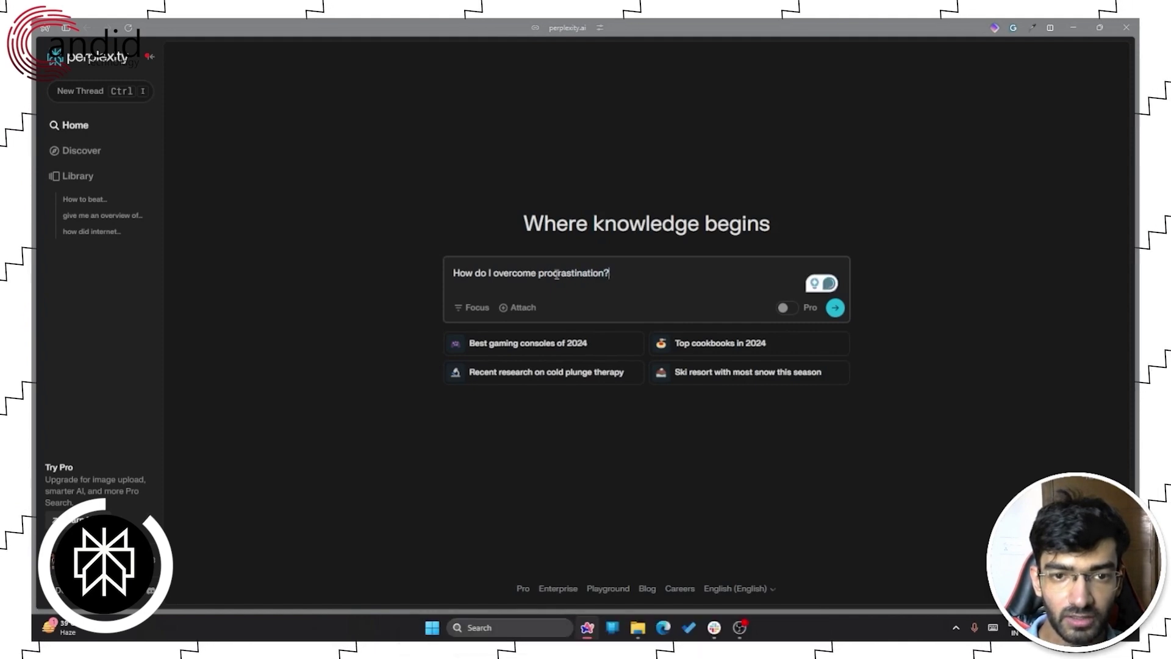
key("Return")
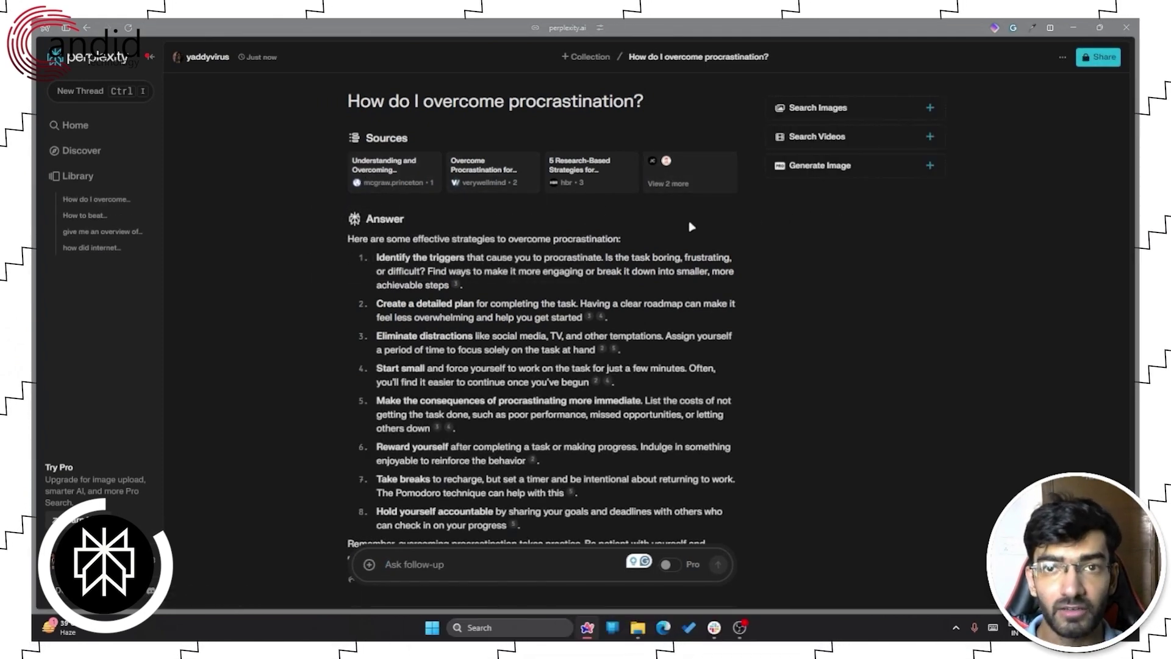
scroll(691, 227, "down", 3)
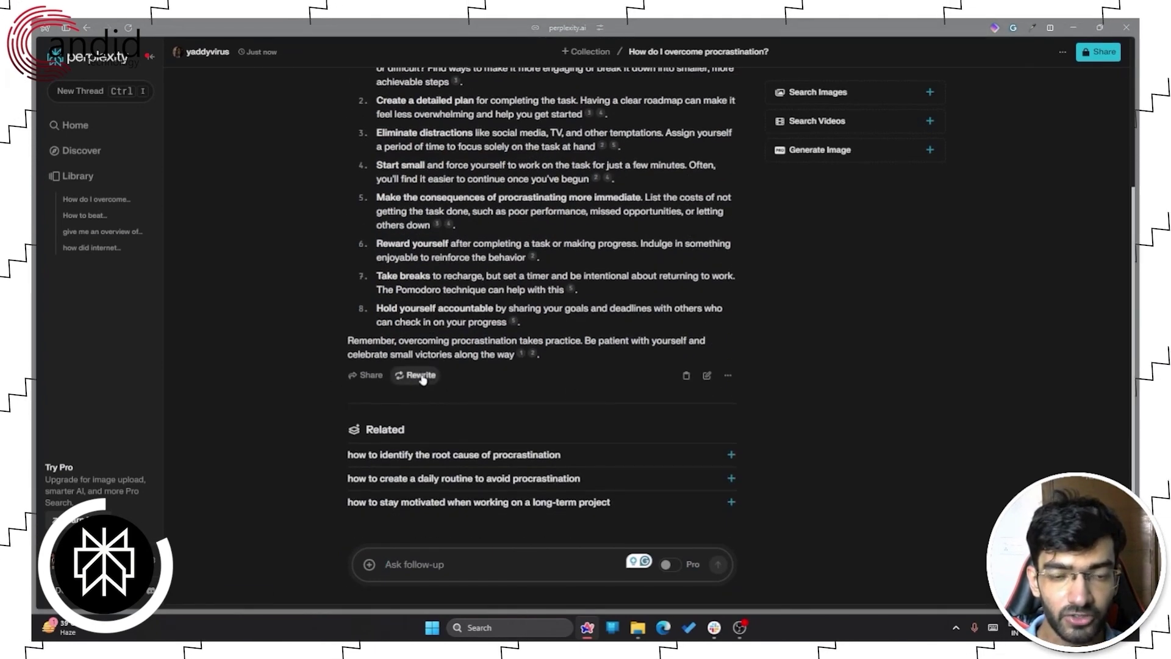
scroll(512, 394, "up", 3)
scroll(470, 455, "down", 1)
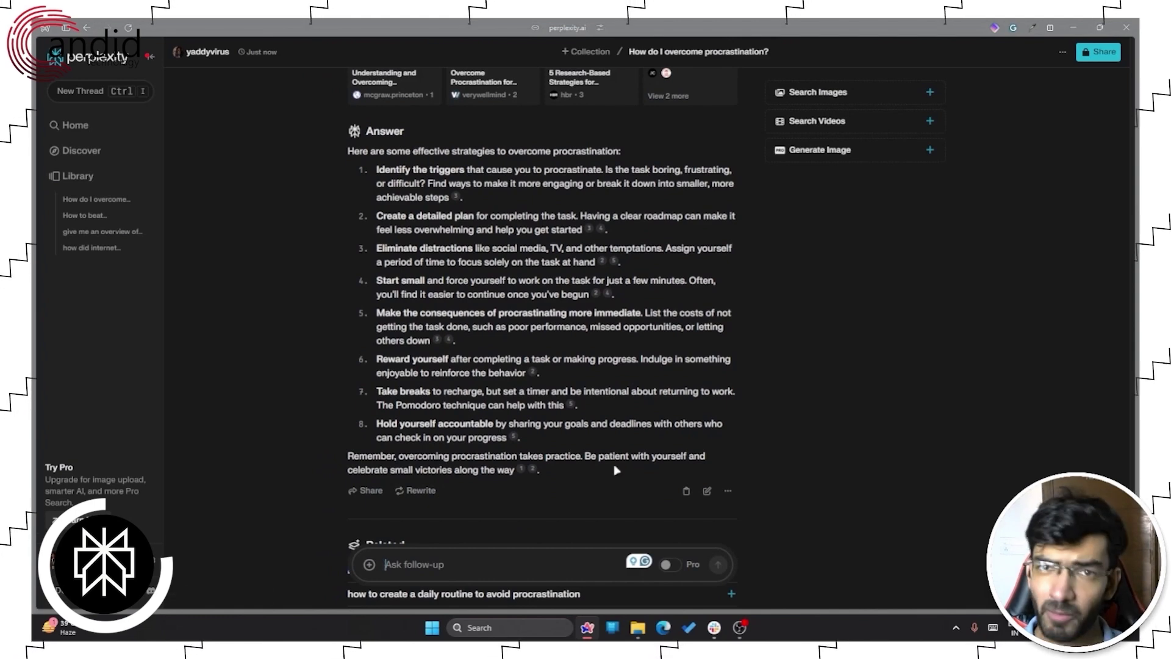
scroll(612, 462, "up", 2)
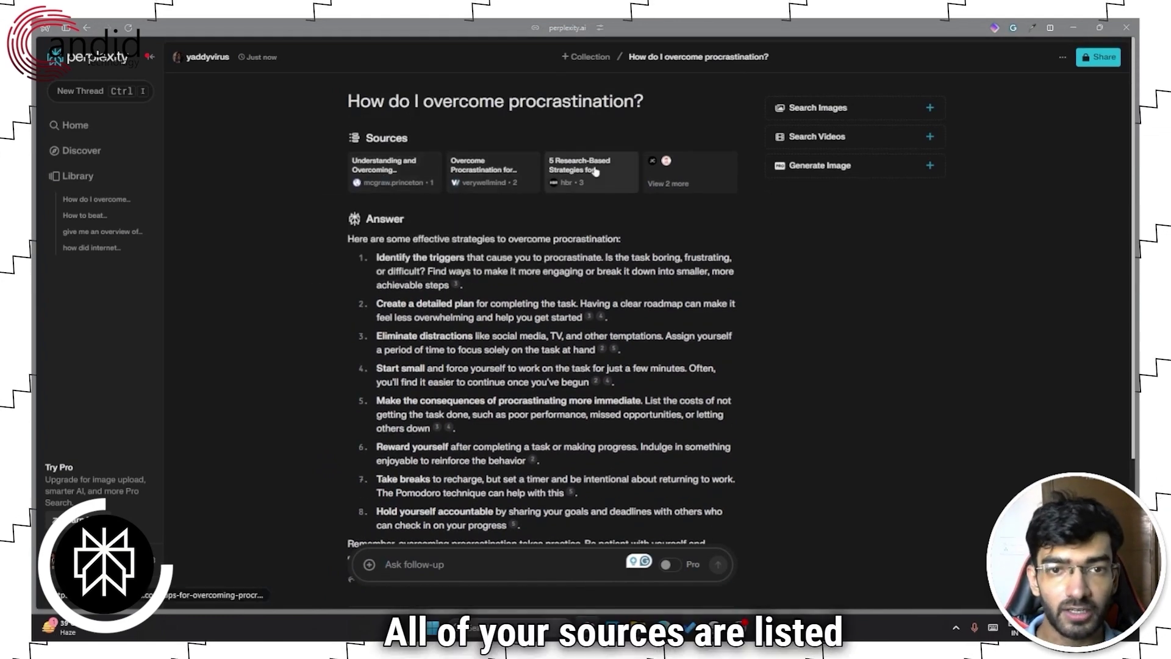
scroll(675, 395, "down", 4)
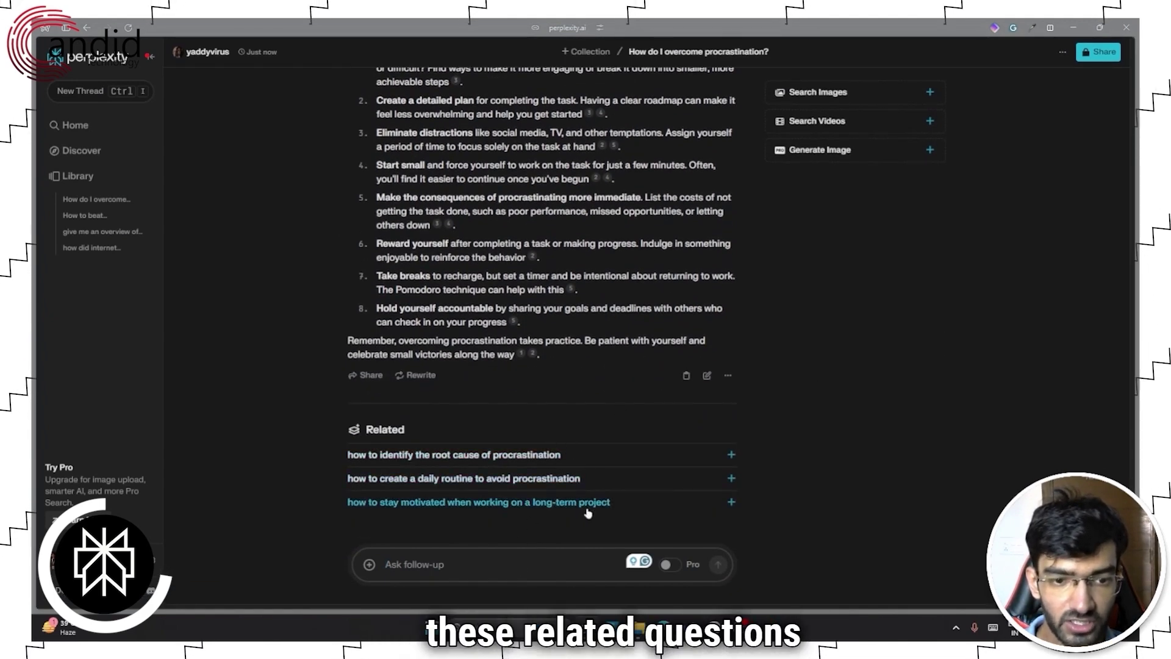
left_click(501, 568)
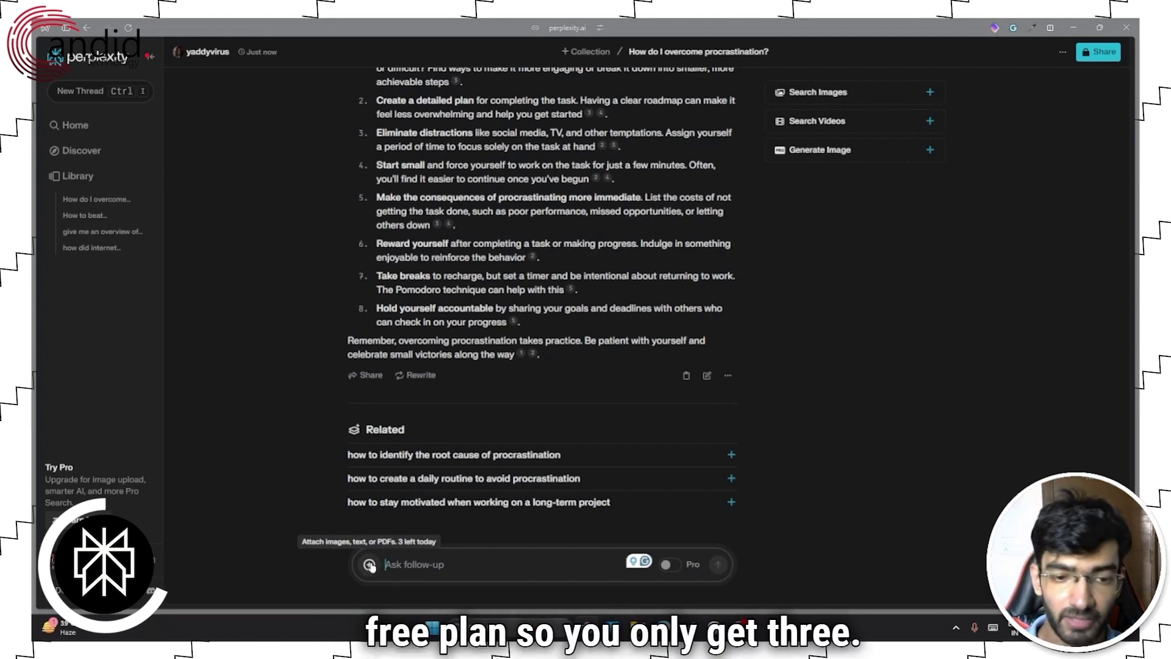
mouse_move(673, 565)
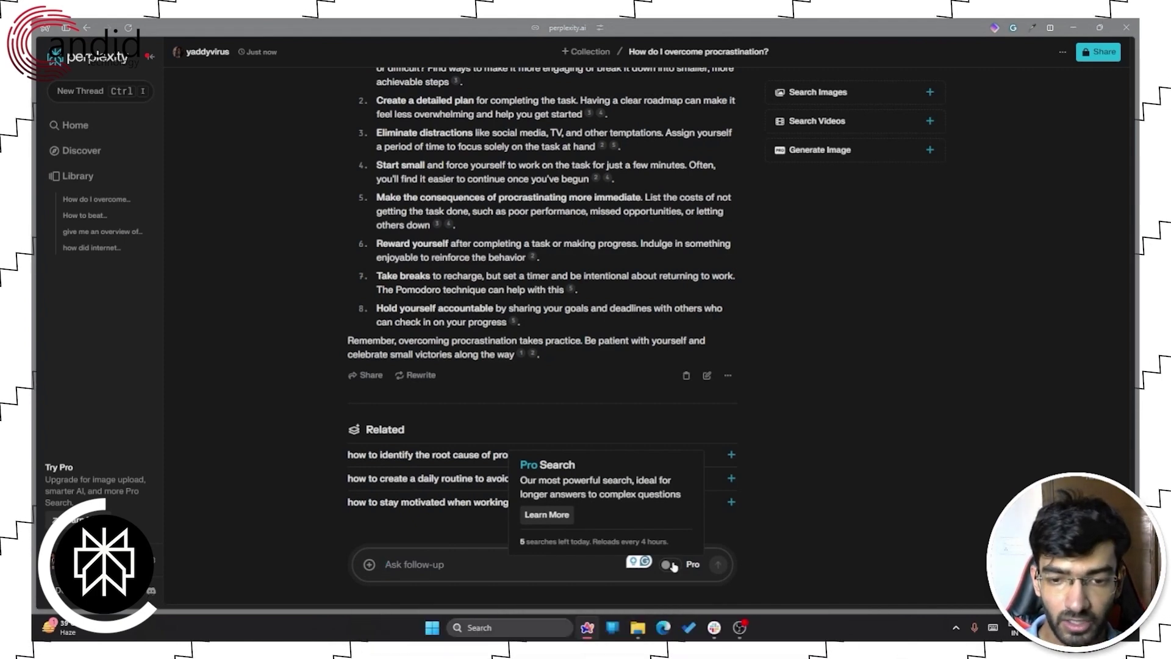
- With Pro search on, ask "How do I overcome procrastination?" as a follow-up
left_click(671, 565)
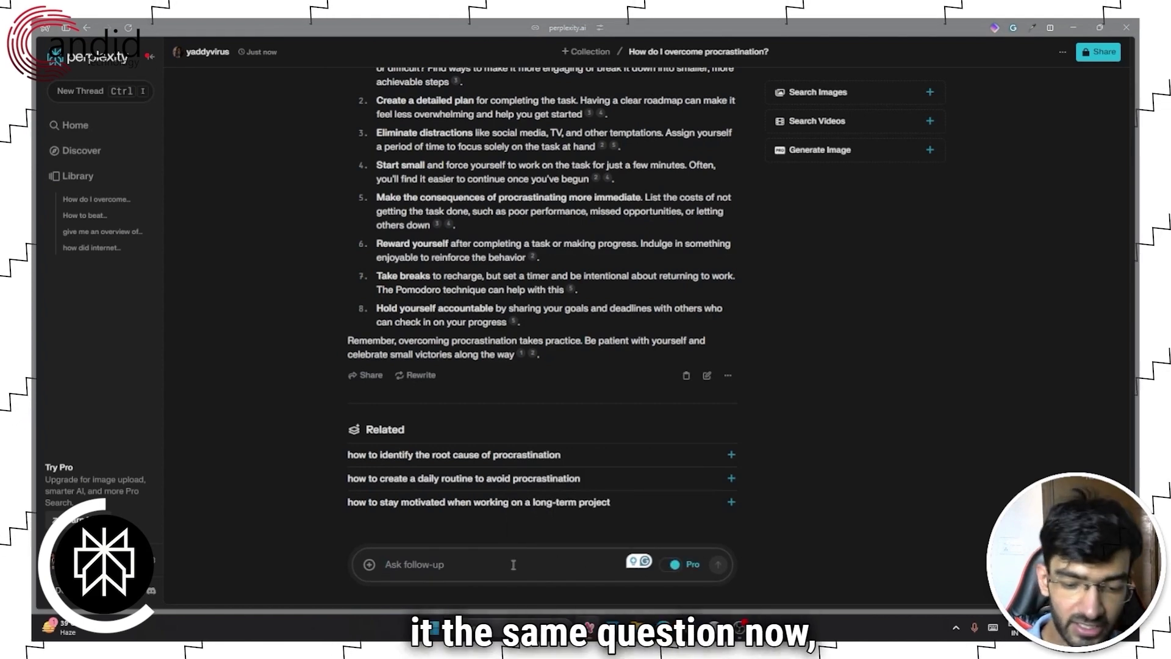
type("How do I overcome pr")
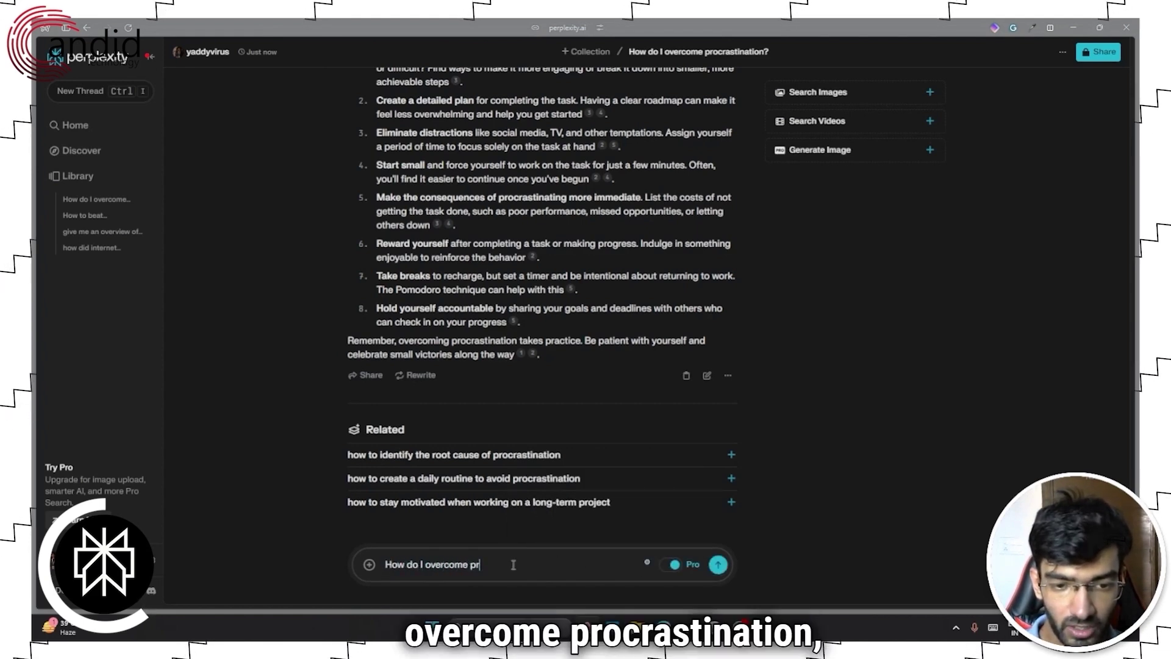
type("ocrastination")
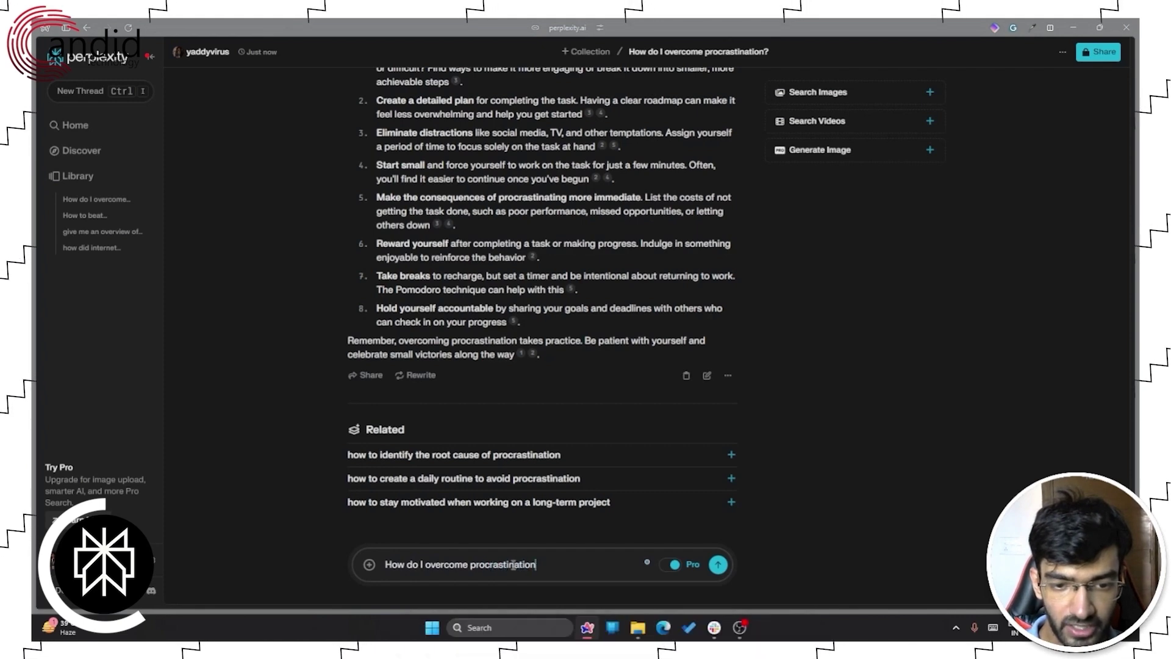
type("?")
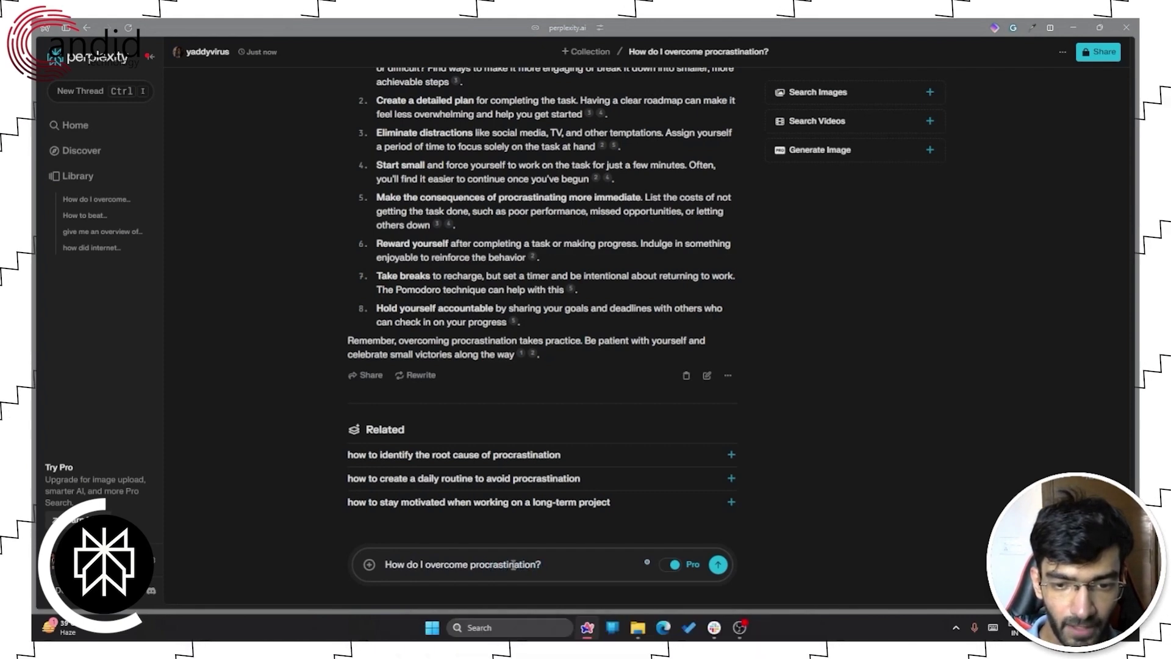
key("Return")
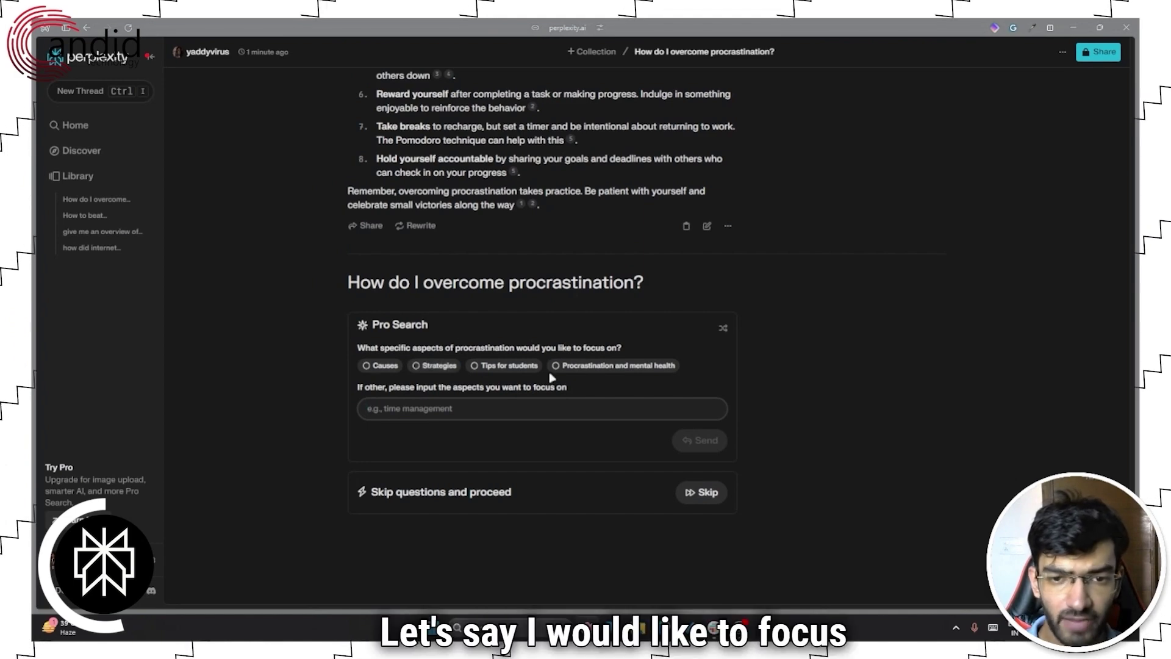
- Focus the Pro search on the causes of procrastination and continue
left_click(361, 364)
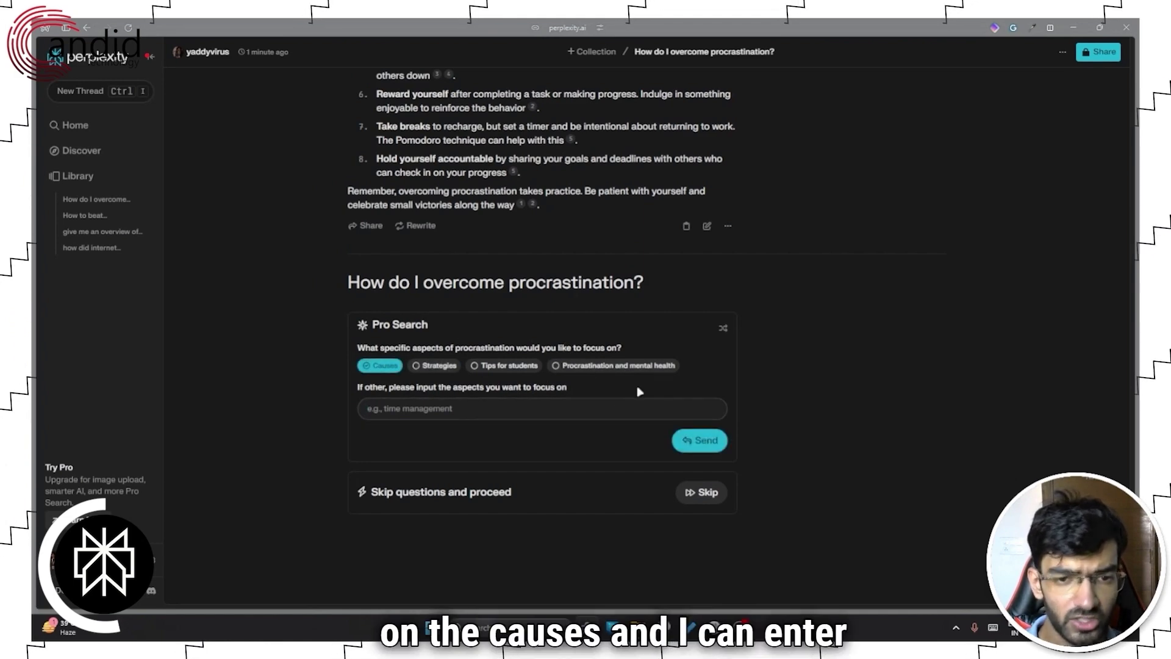
left_click(442, 411)
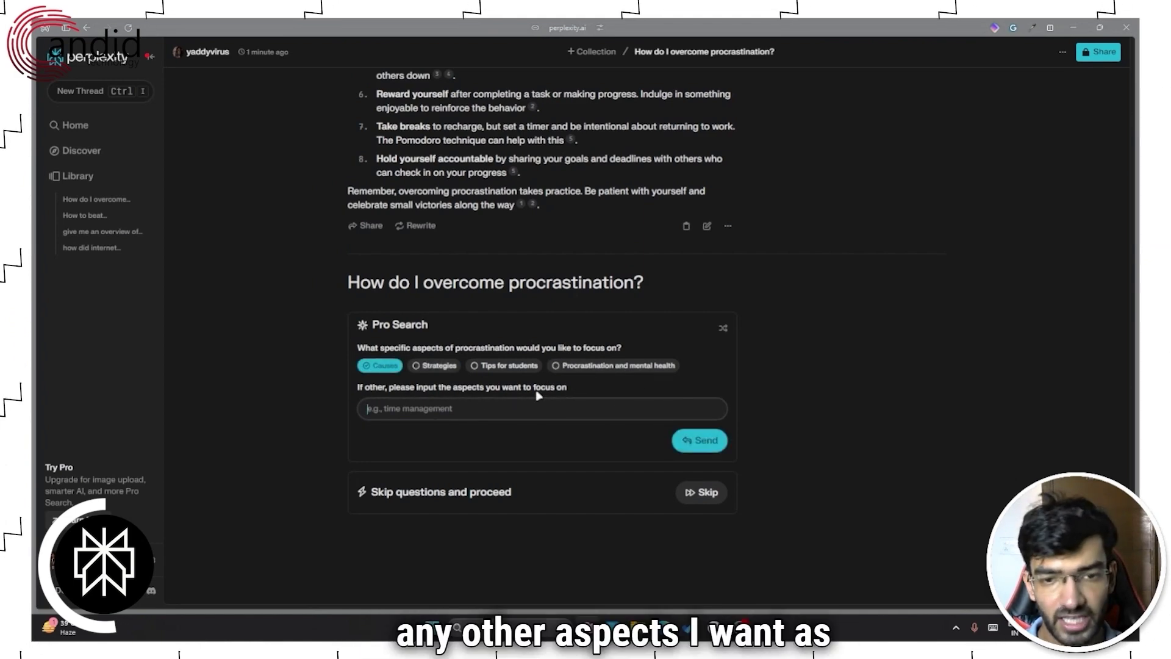
left_click(701, 440)
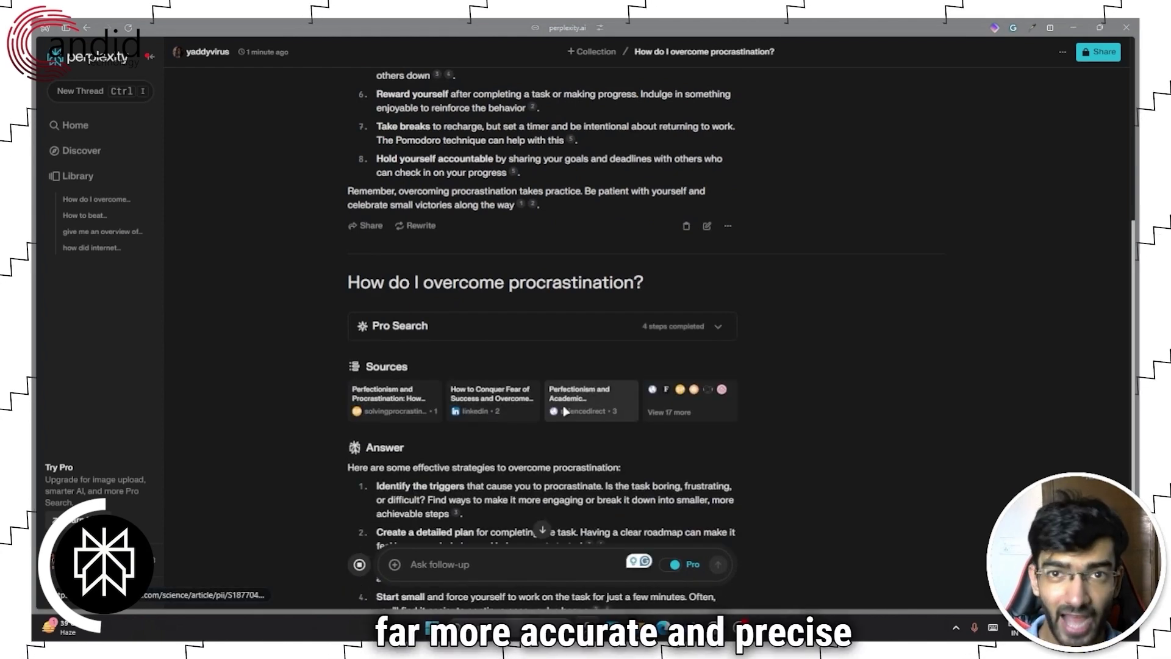
- Scroll through the Pro answer's eight strategies, its sources and the three related questions
scroll(564, 411, "down", 3)
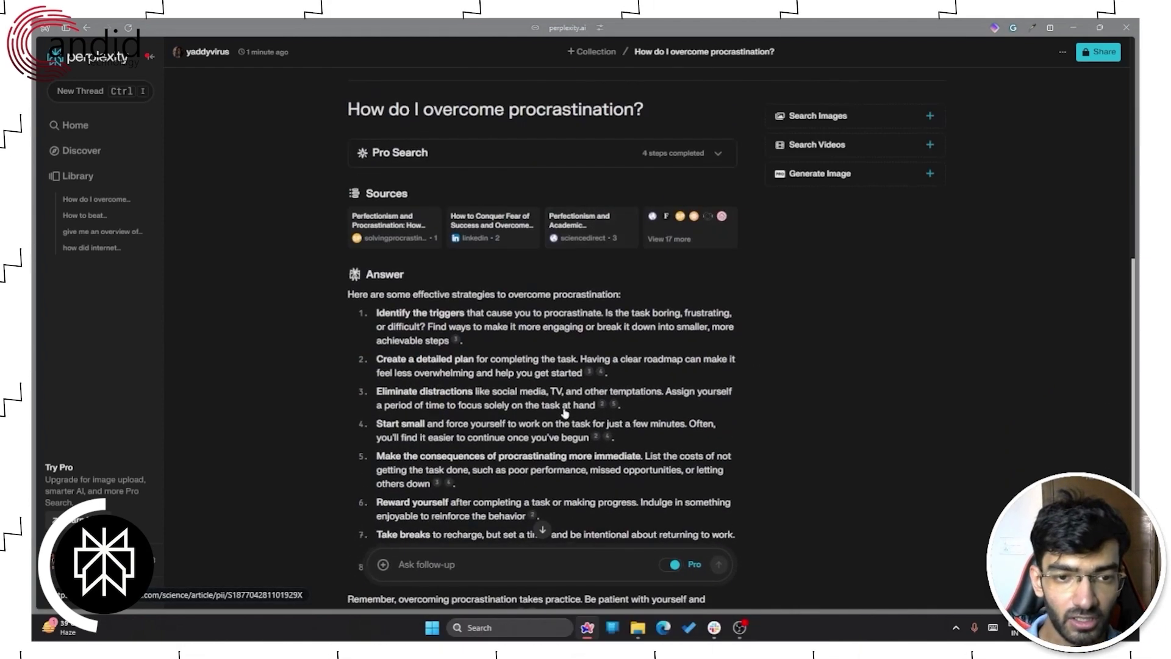
scroll(565, 409, "down", 3)
scroll(559, 397, "down", 2)
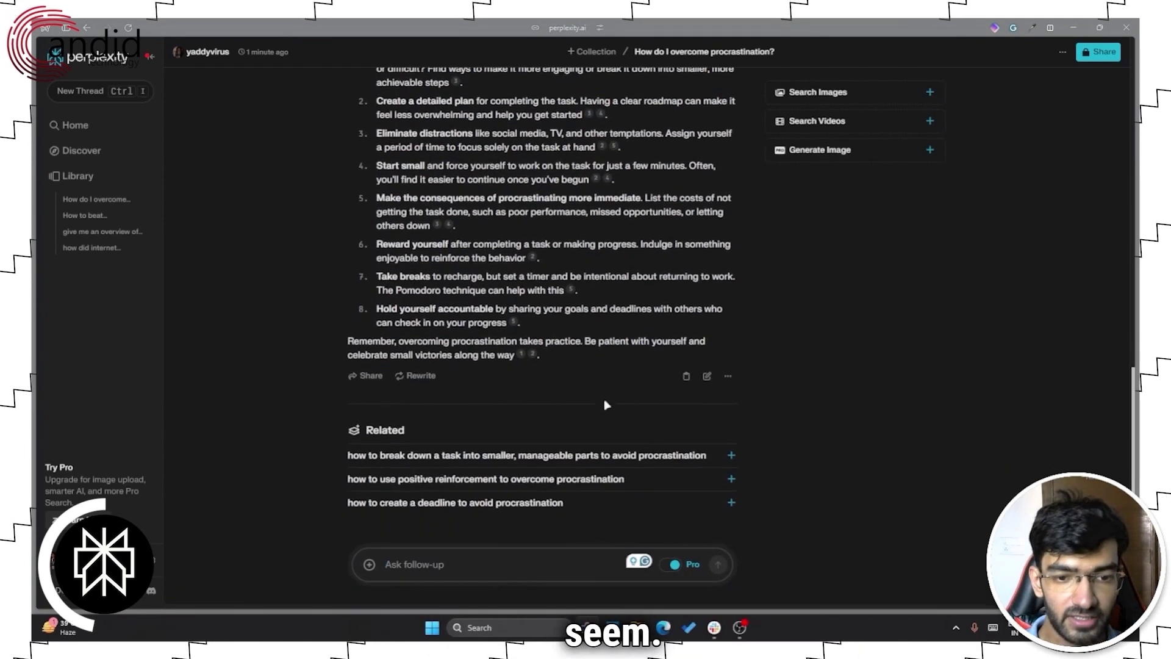
scroll(579, 400, "up", 5)
scroll(607, 404, "down", 3)
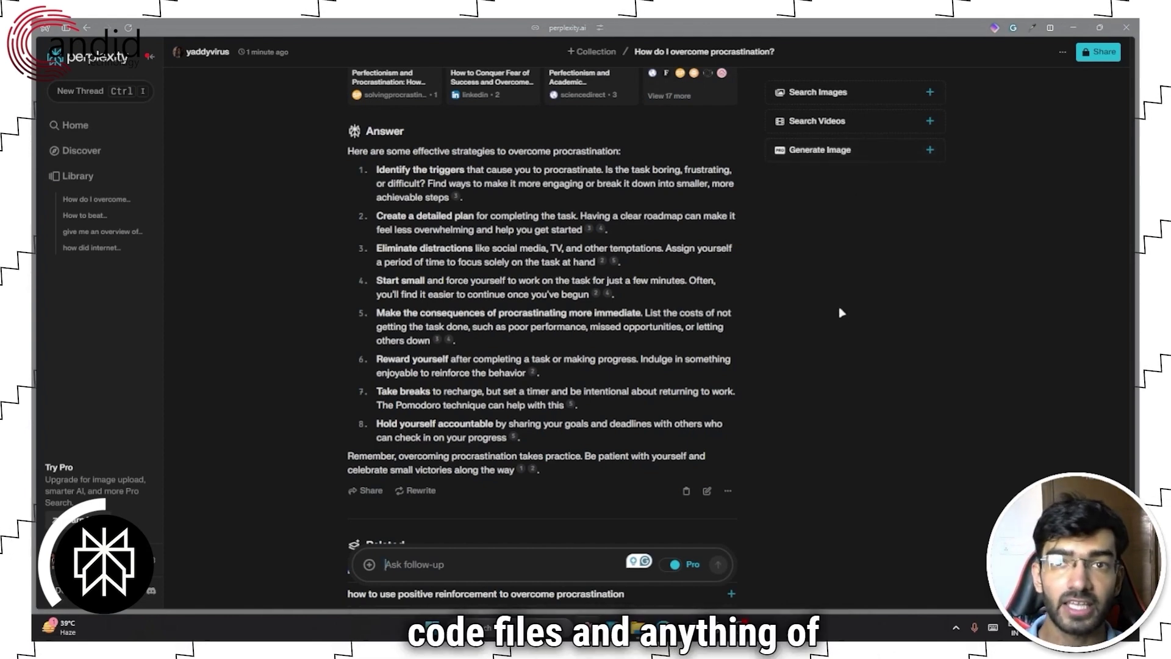
scroll(558, 363, "up", 10)
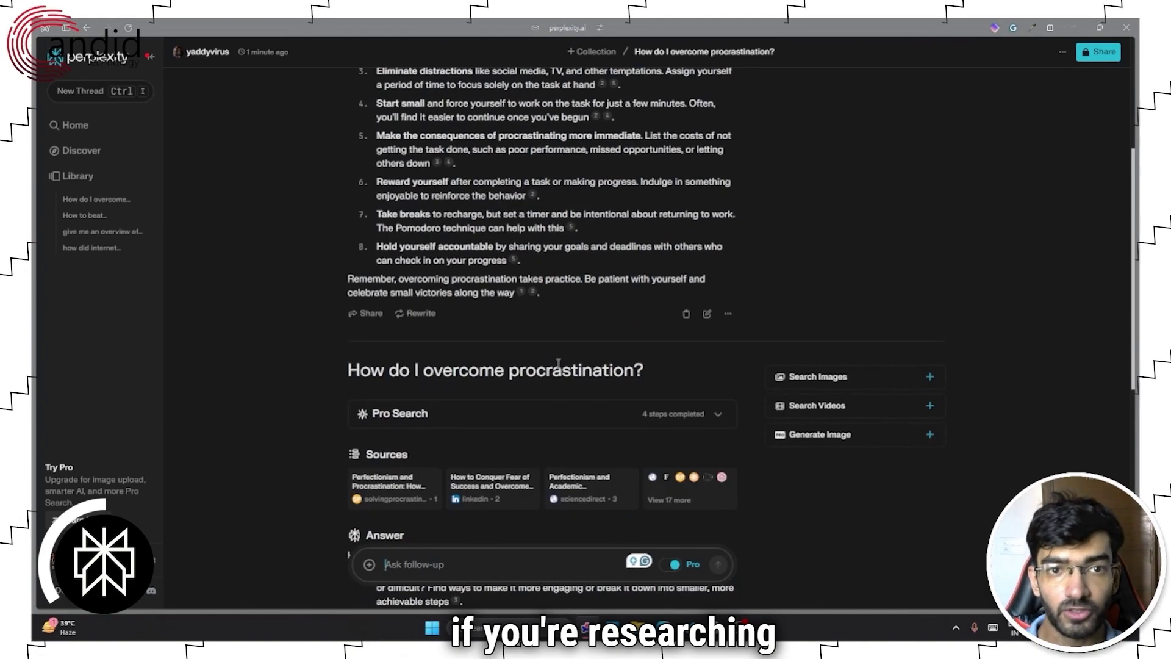
scroll(559, 363, "down", 3)
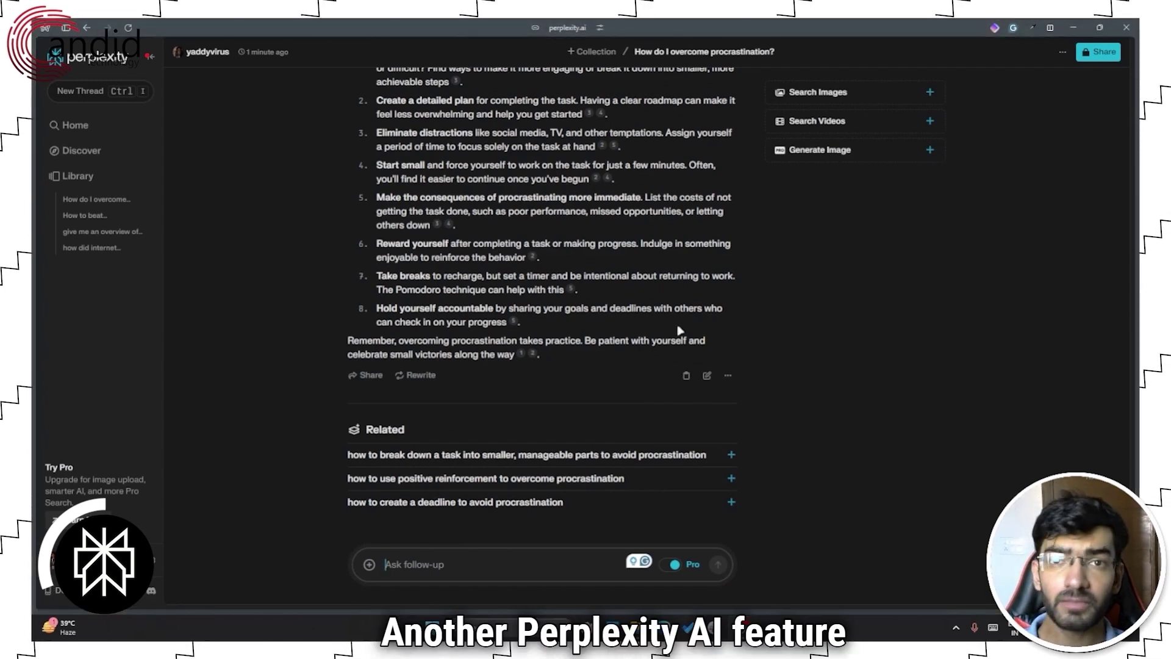
- Open Perplexity's Discover feed of trending news stories
left_click(59, 153)
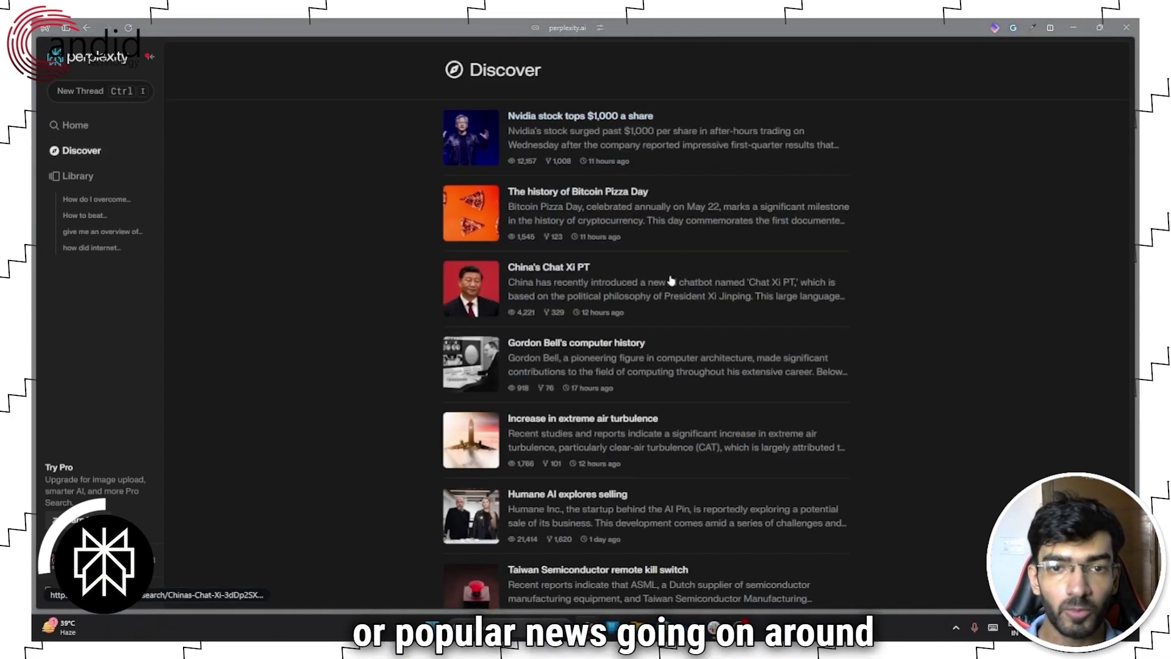
scroll(702, 360, "down", 1)
scroll(702, 360, "up", 1)
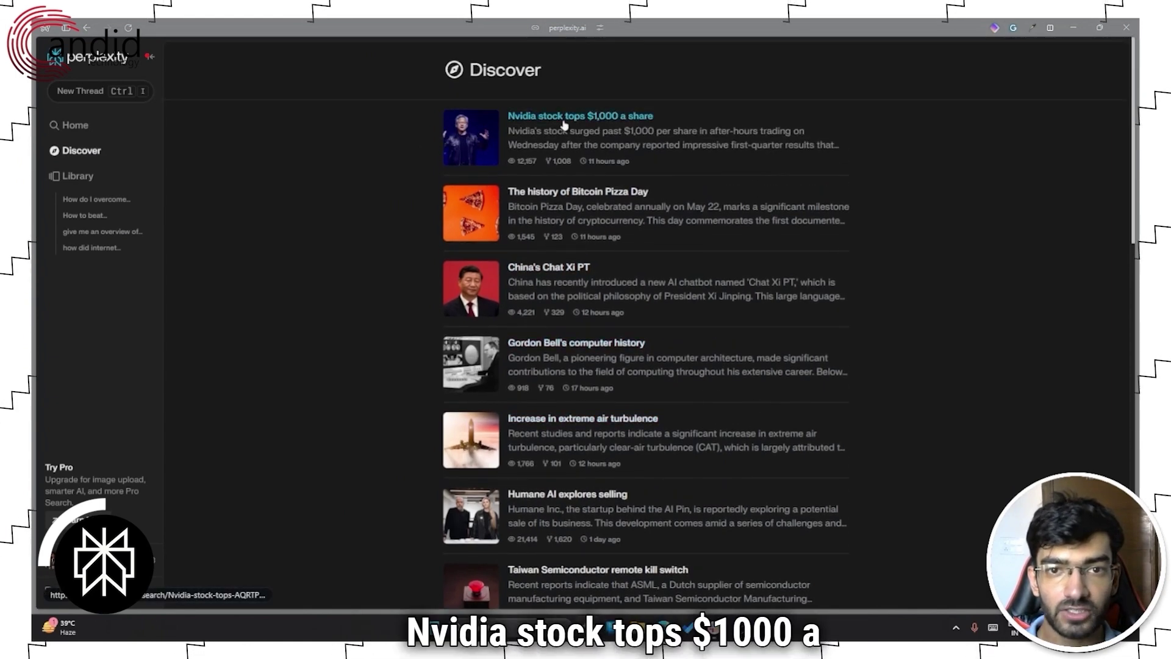
- Read the "Nvidia stock tops $1,000 a share" story and its sourced answer
left_click(642, 122)
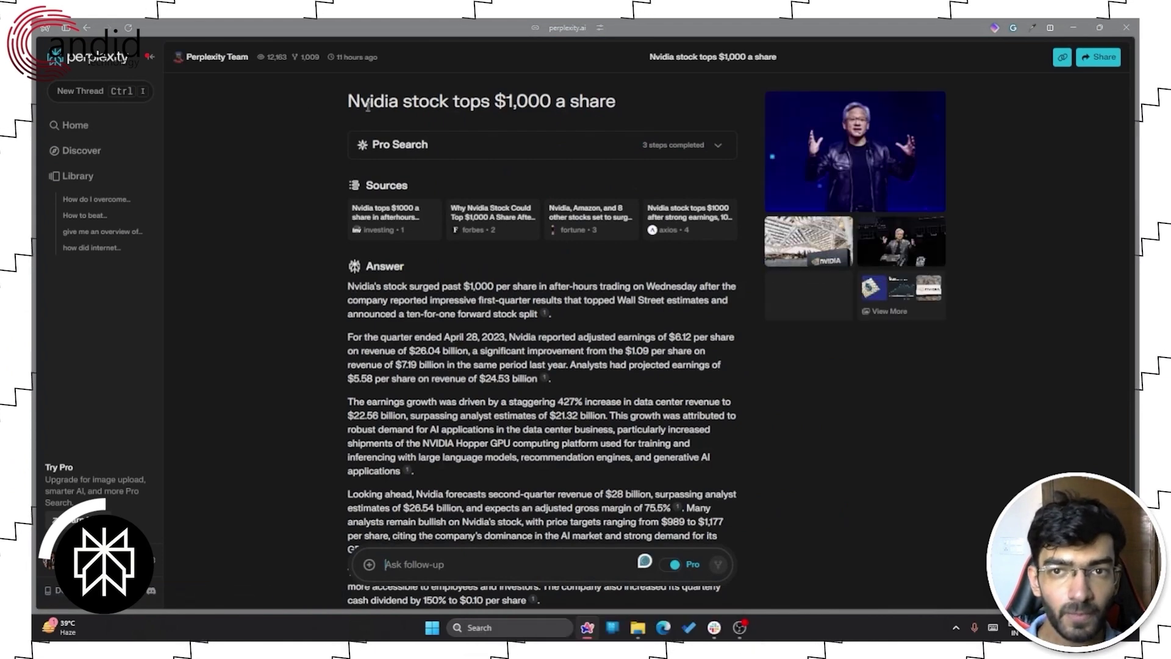
left_click_drag(342, 106, 645, 109)
left_click(658, 111)
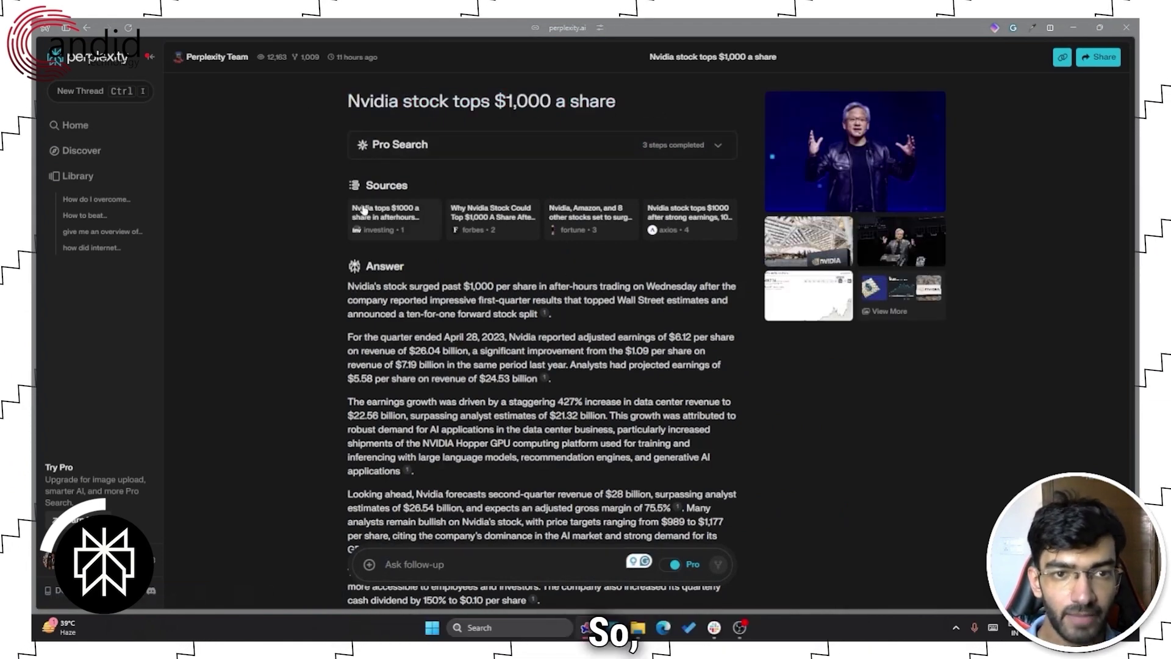
scroll(375, 293, "down", 6)
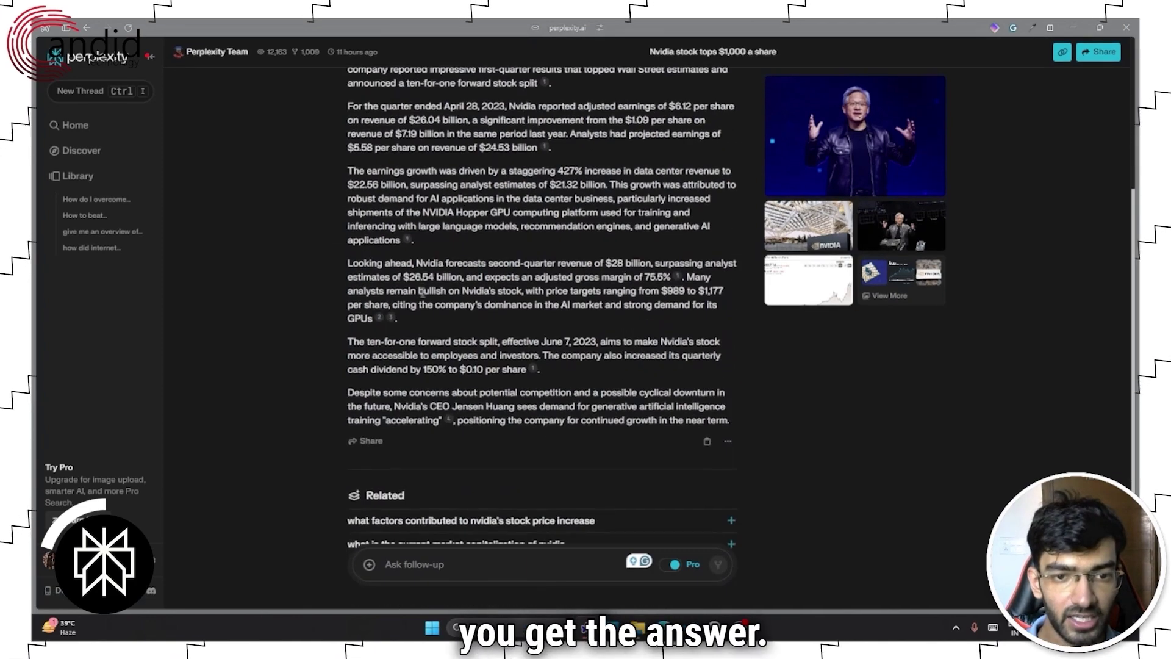
scroll(640, 351, "up", 5)
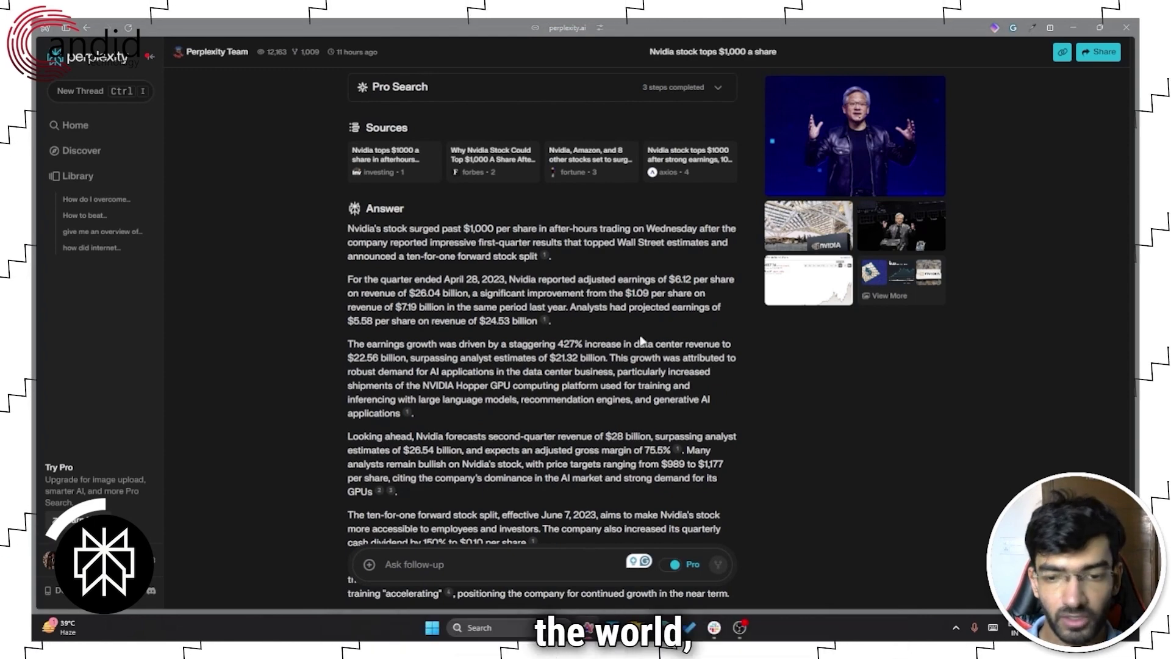
scroll(642, 342, "down", 4)
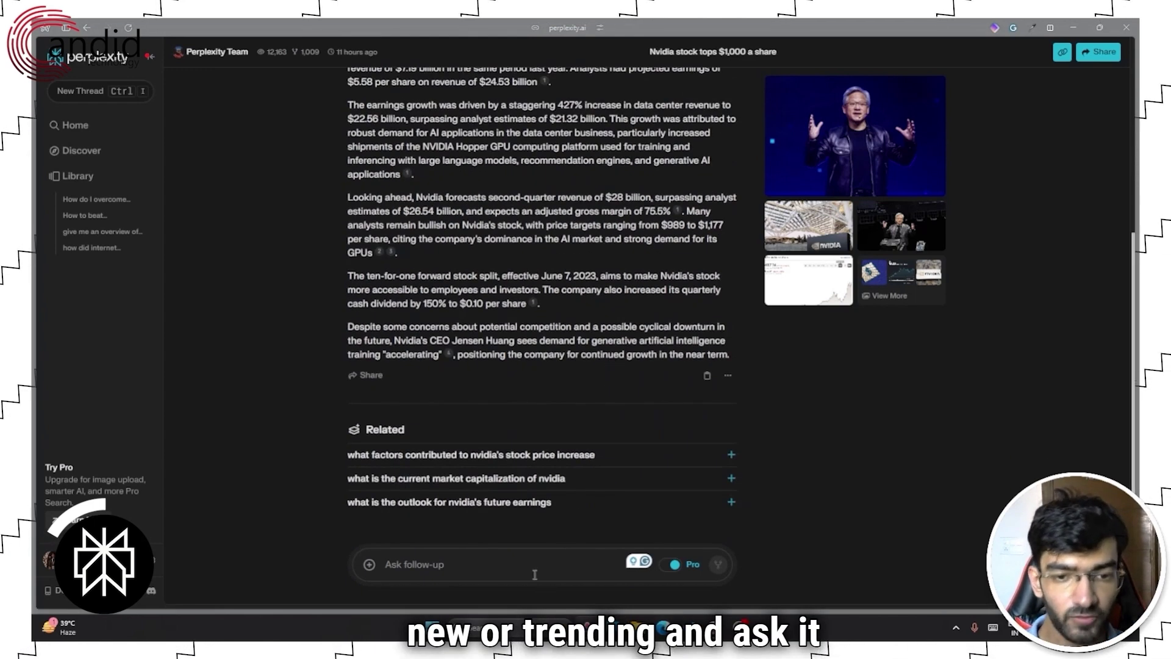
scroll(583, 464, "up", 3)
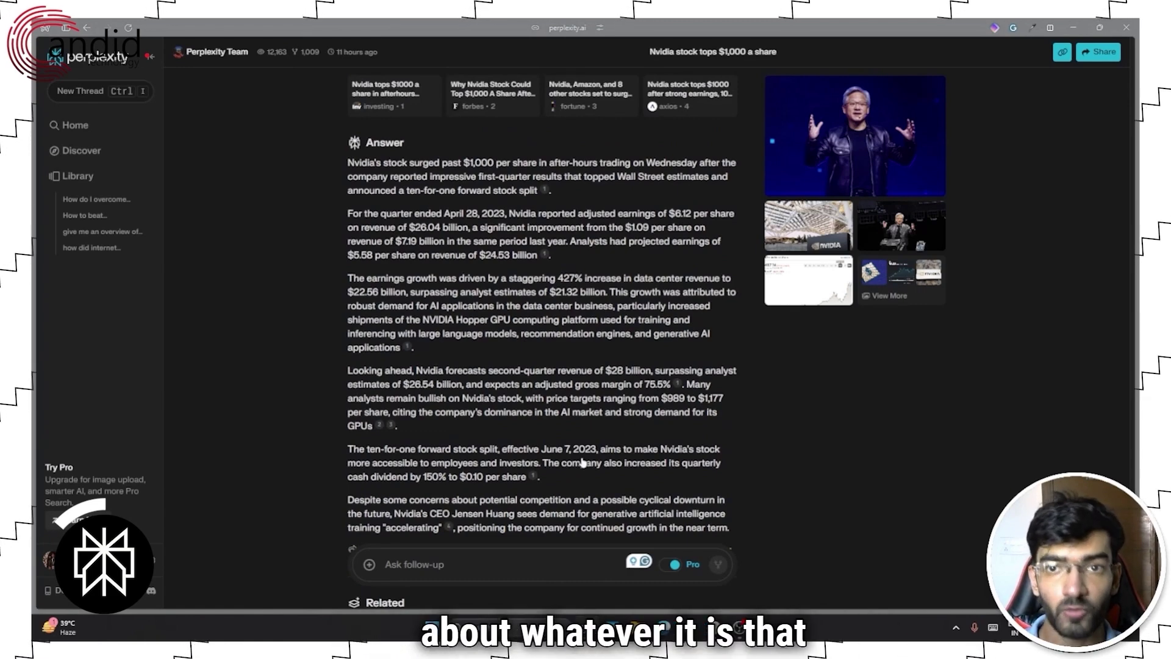
- Go back to Perplexity's home page and show focus options: All, Academic, Writing, Wolfram|Alpha, YouTube, Reddit
left_click(76, 125)
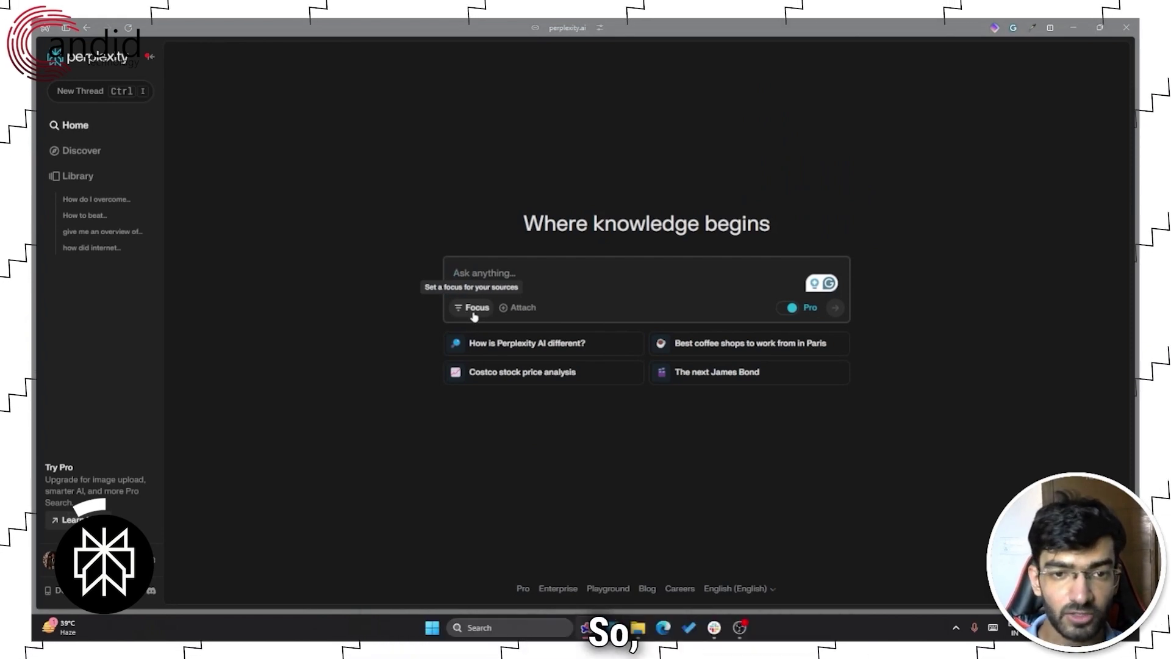
left_click(468, 311)
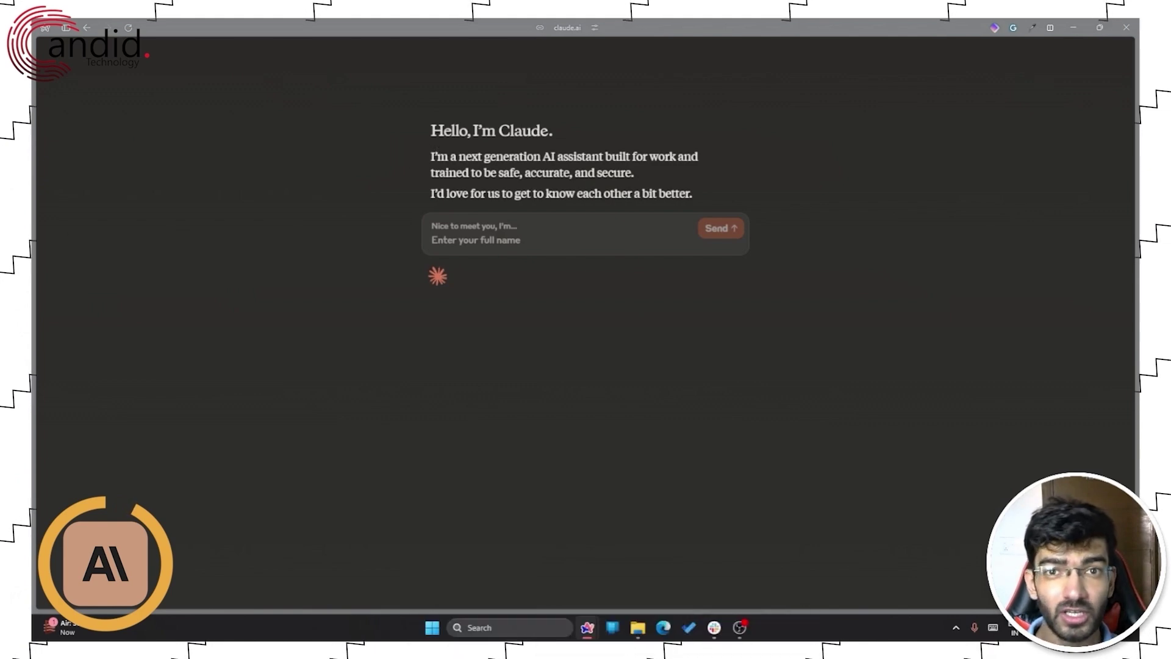
- Submit your full name in Claude's setup, acknowledge the usage policy, and begin chatting
left_click(565, 236)
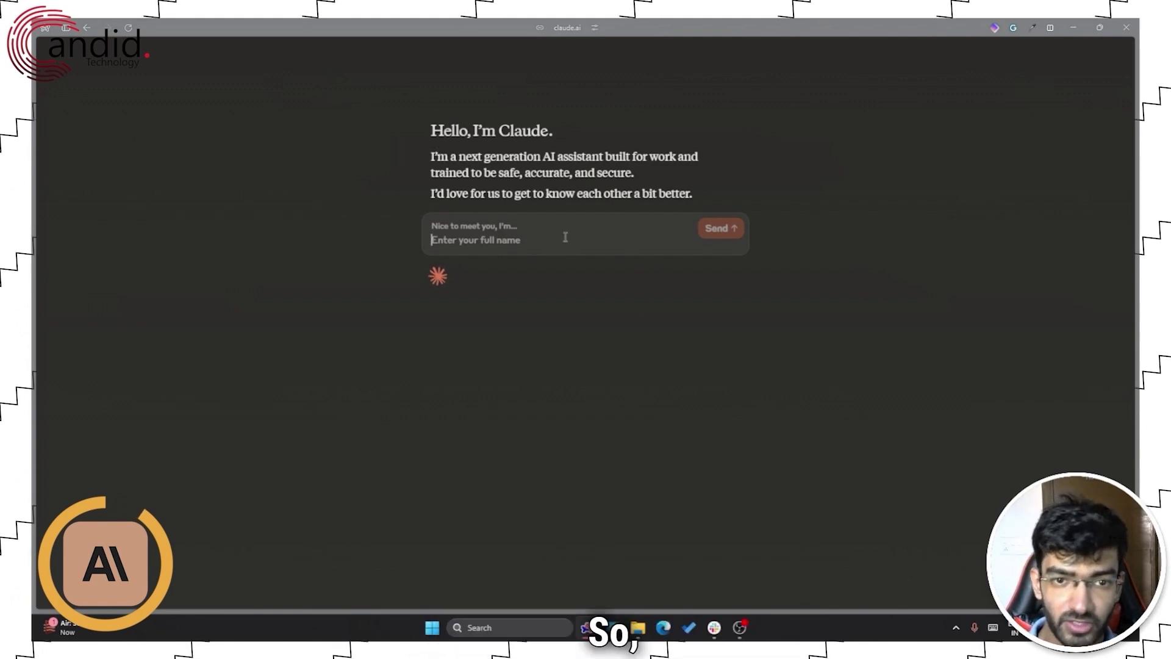
type("Yadullah Abidi")
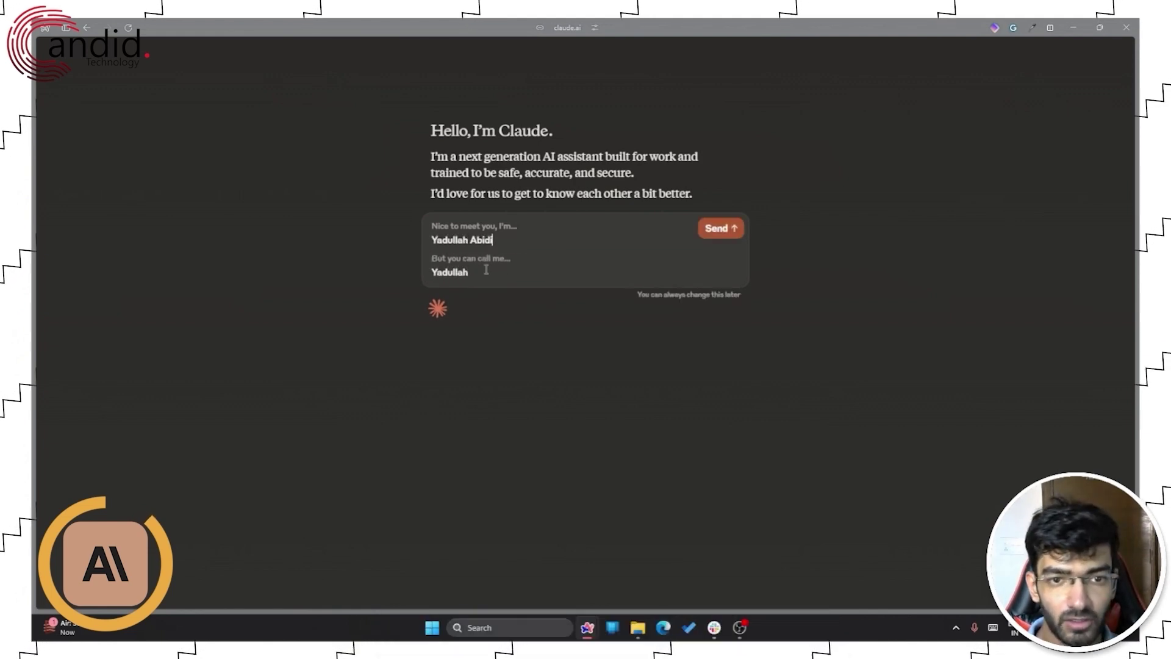
left_click(720, 229)
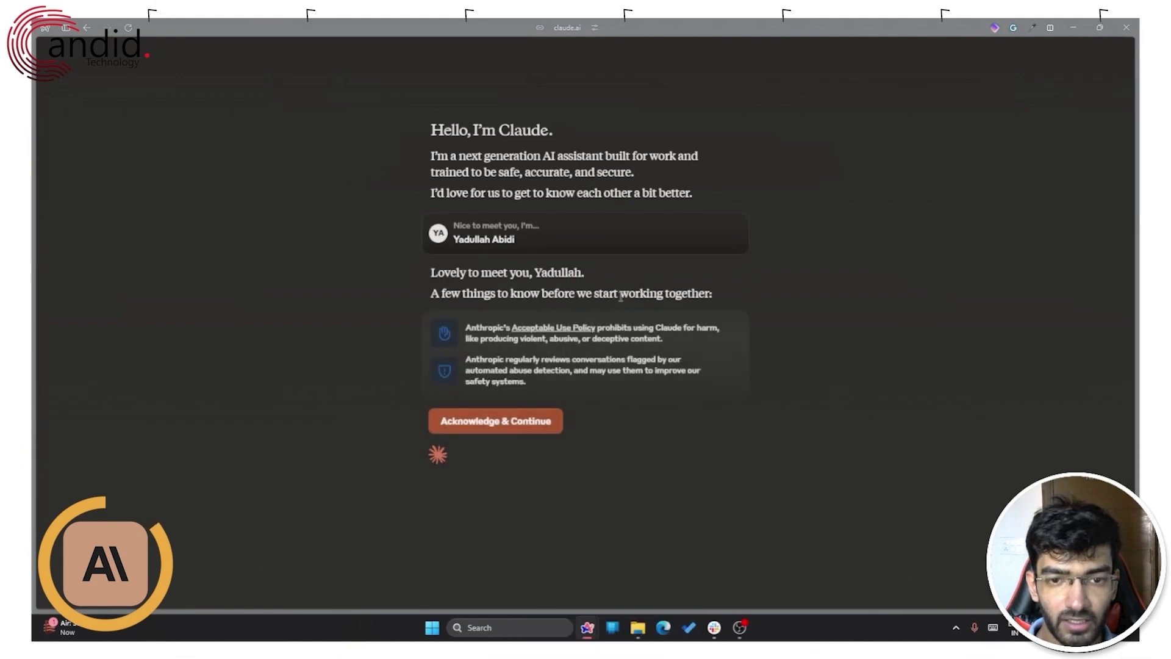
left_click(483, 424)
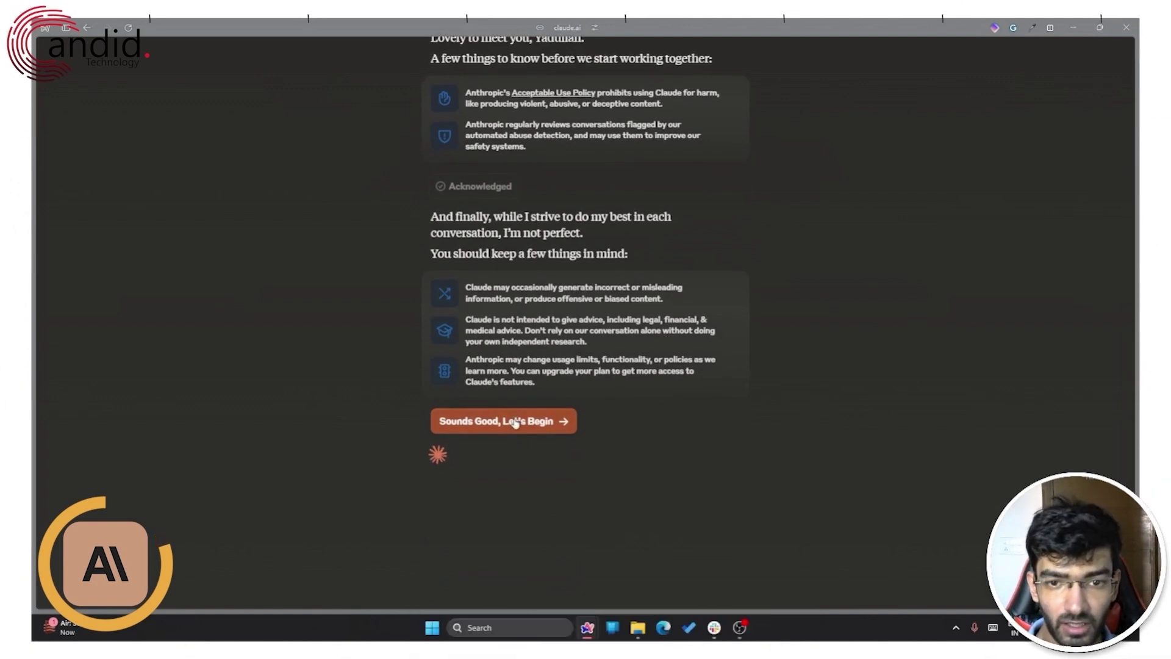
left_click(515, 422)
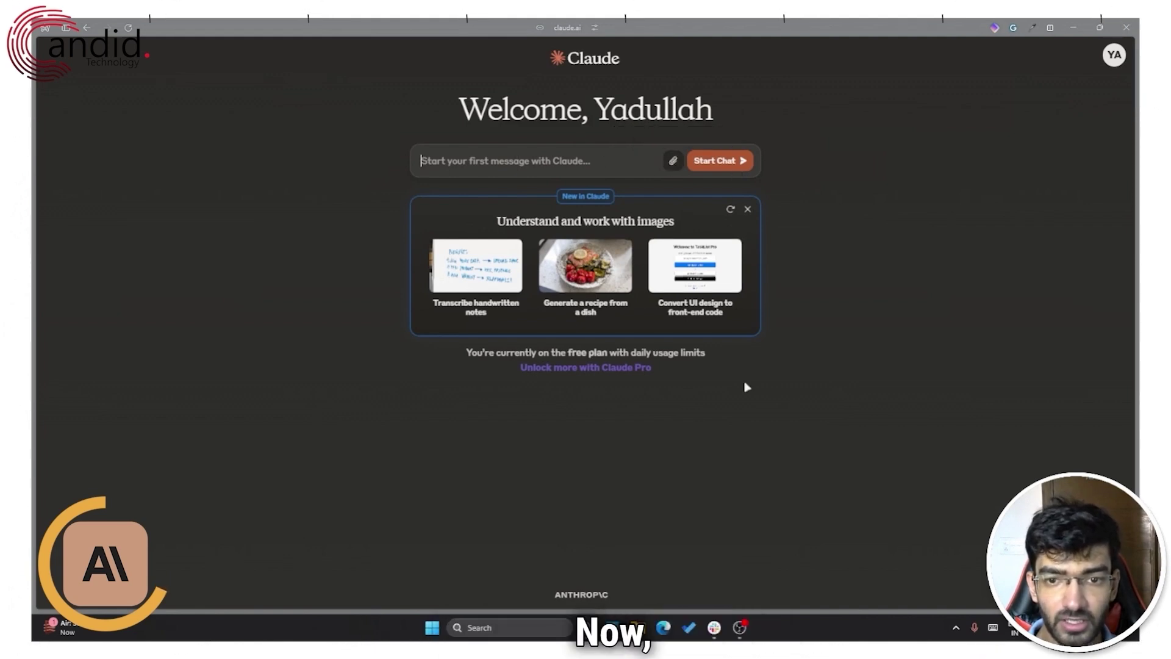
- Send Claude the first message 'How to overcome procrastination'
left_click_drag(630, 354, 709, 359)
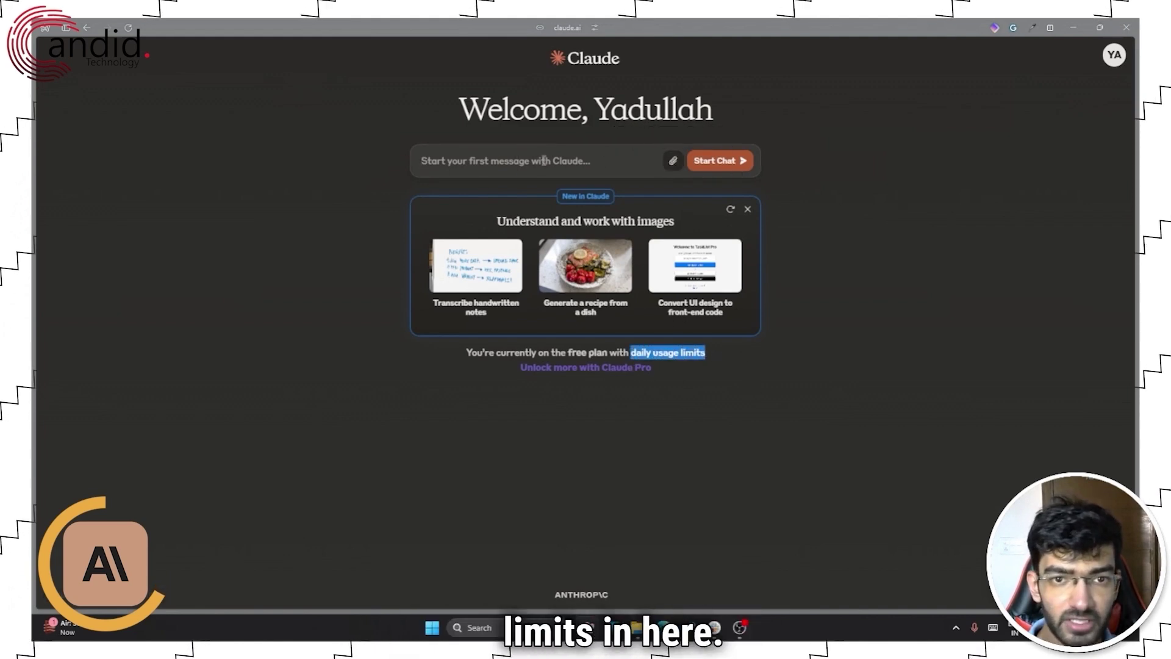
left_click(575, 160)
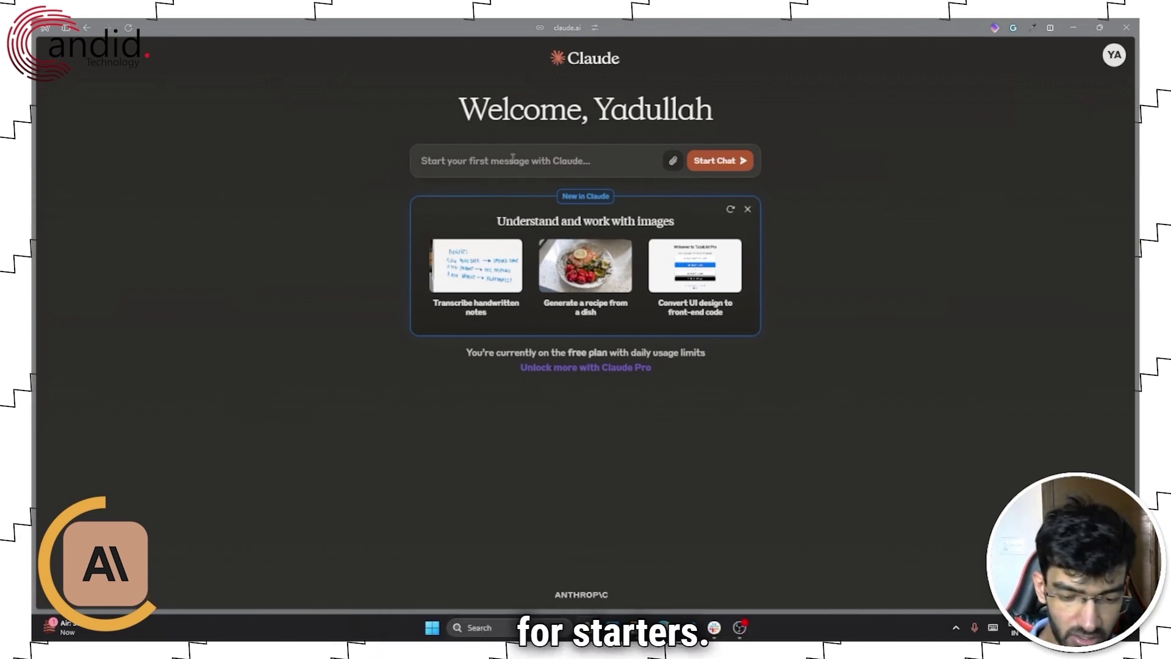
type("How to covercom")
key("BackSpace")
key("BackSpace")
key("BackSpace")
key("BackSpace")
key("BackSpace")
key("BackSpace")
type("overcome")
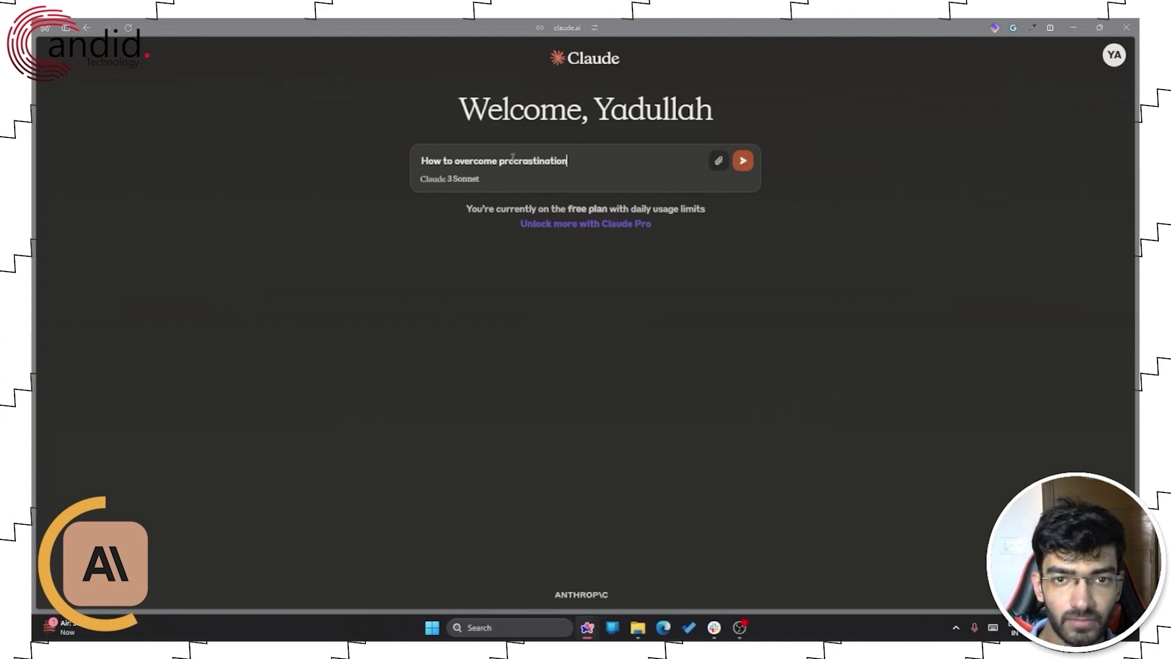
key("Return")
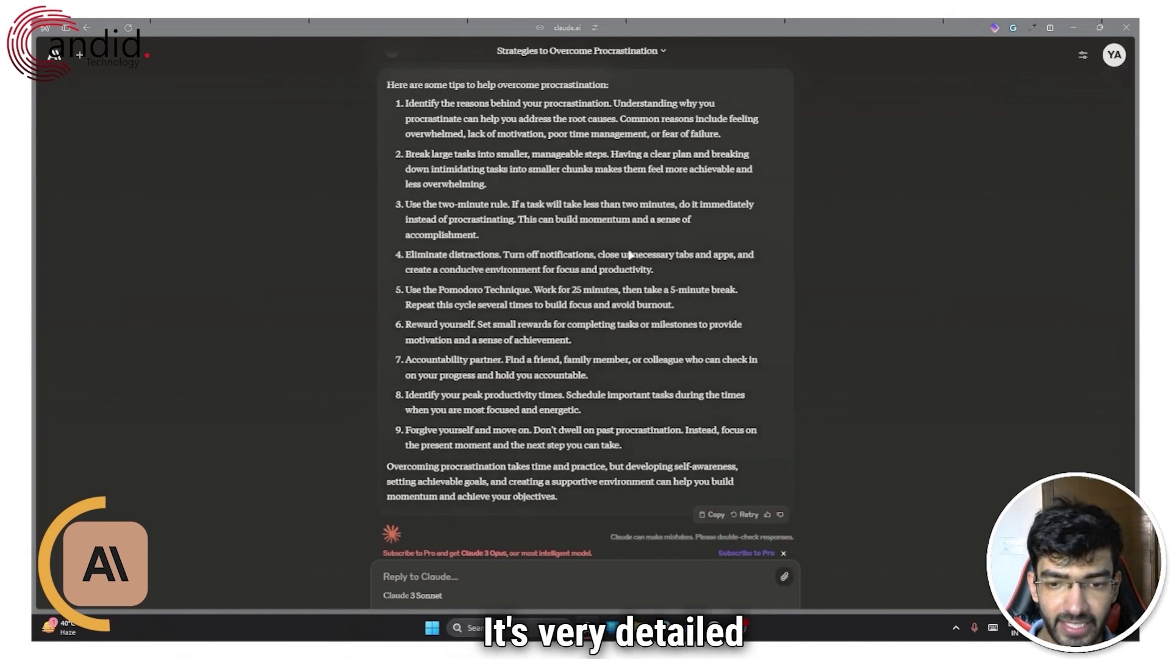
- Select the list of procrastination tips in Claude's reply, then clear the selection
scroll(603, 424, "up", 1)
scroll(602, 424, "down", 1)
left_click_drag(430, 269, 458, 304)
left_click_drag(515, 360, 391, 78)
left_click(662, 450)
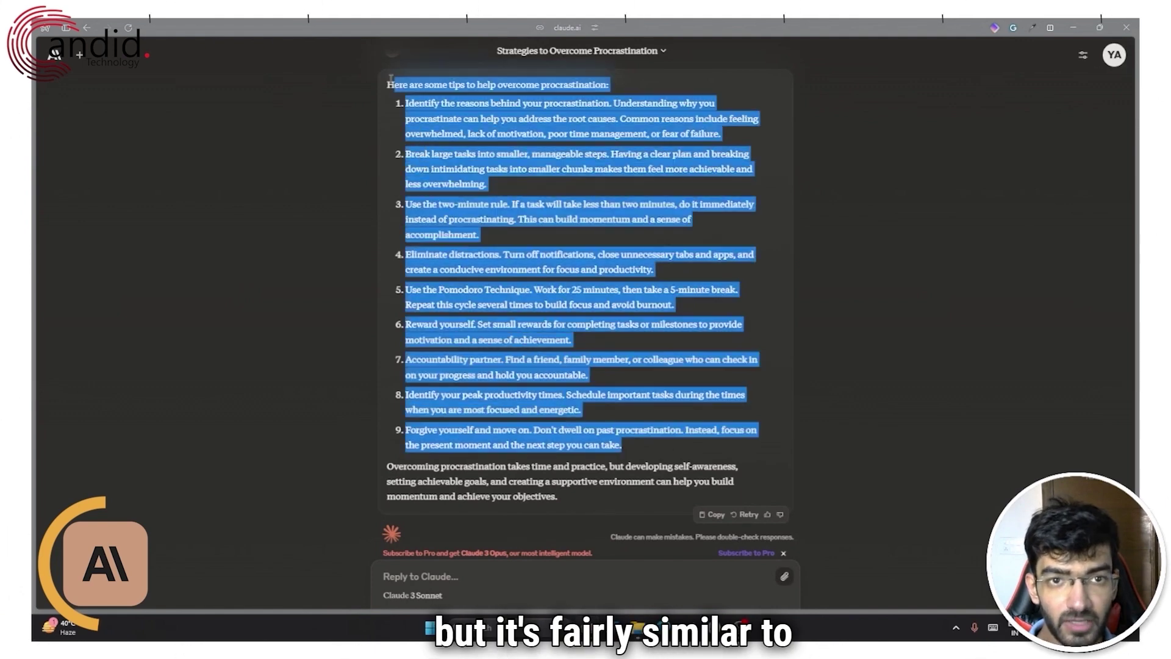
left_click(615, 234)
- Scroll through Claude's nine-tip answer down to its closing note on self-awareness
scroll(628, 286, "up", 1)
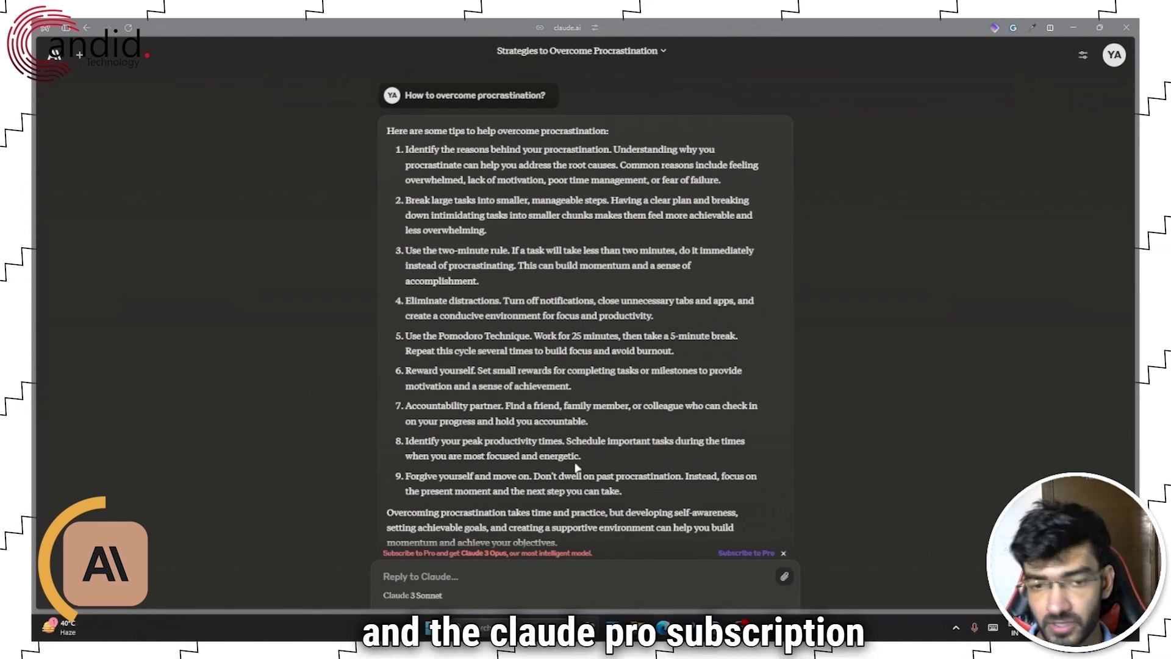
scroll(609, 462, "down", 1)
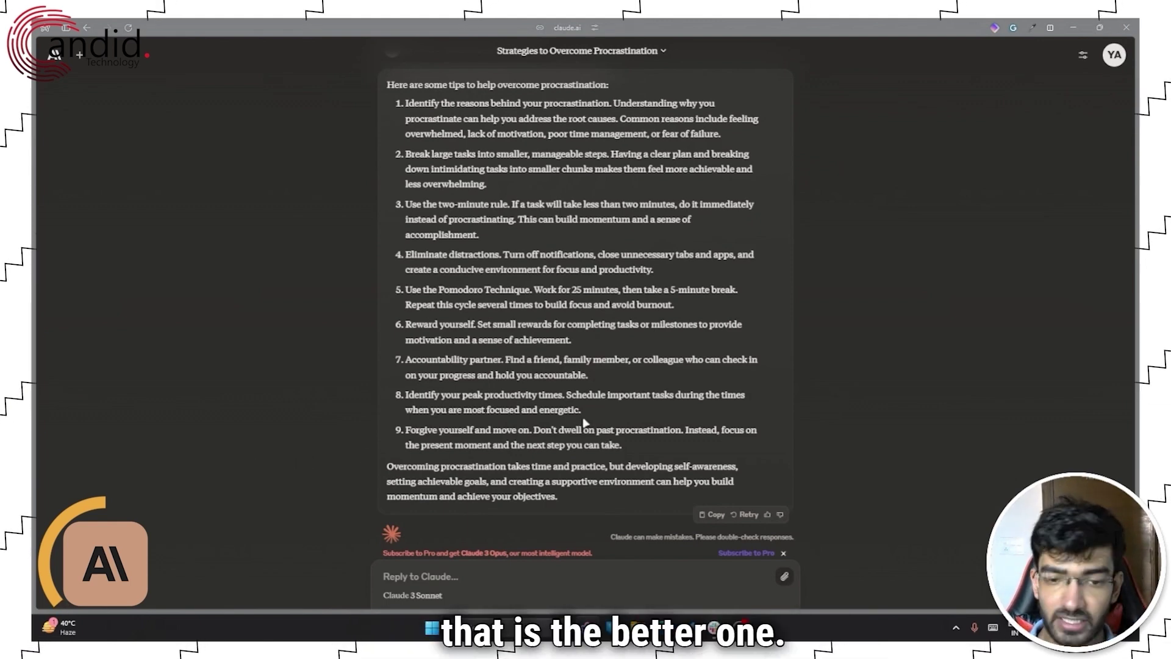
scroll(651, 411, "up", 1)
scroll(647, 418, "down", 1)
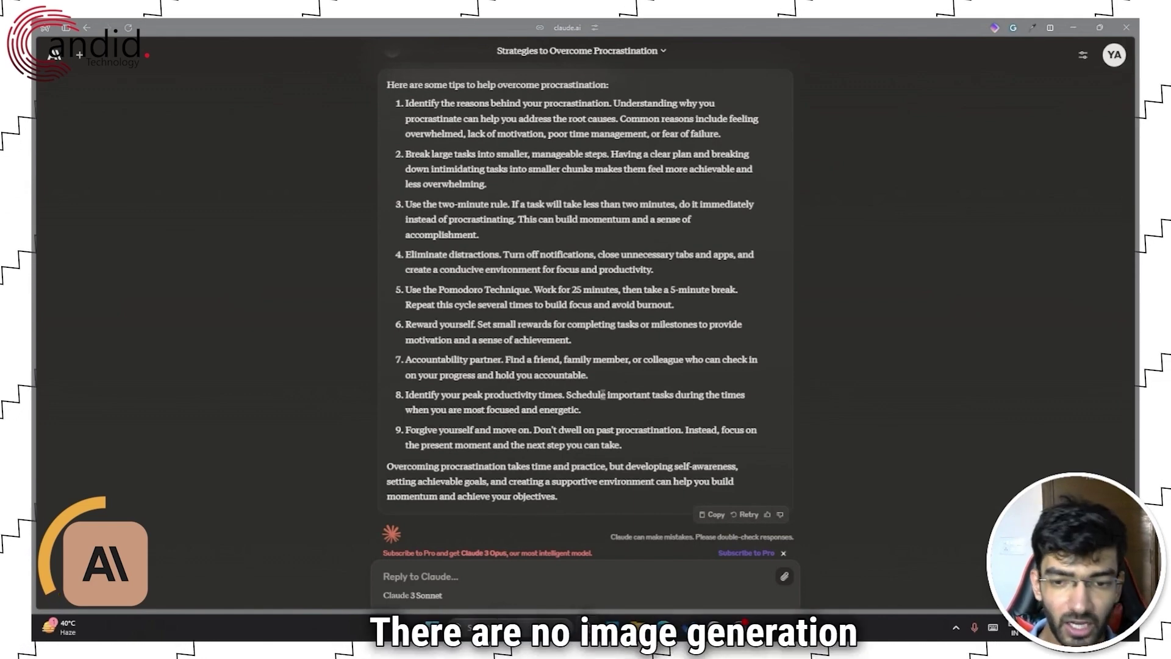
scroll(601, 400, "up", 1)
scroll(598, 407, "down", 1)
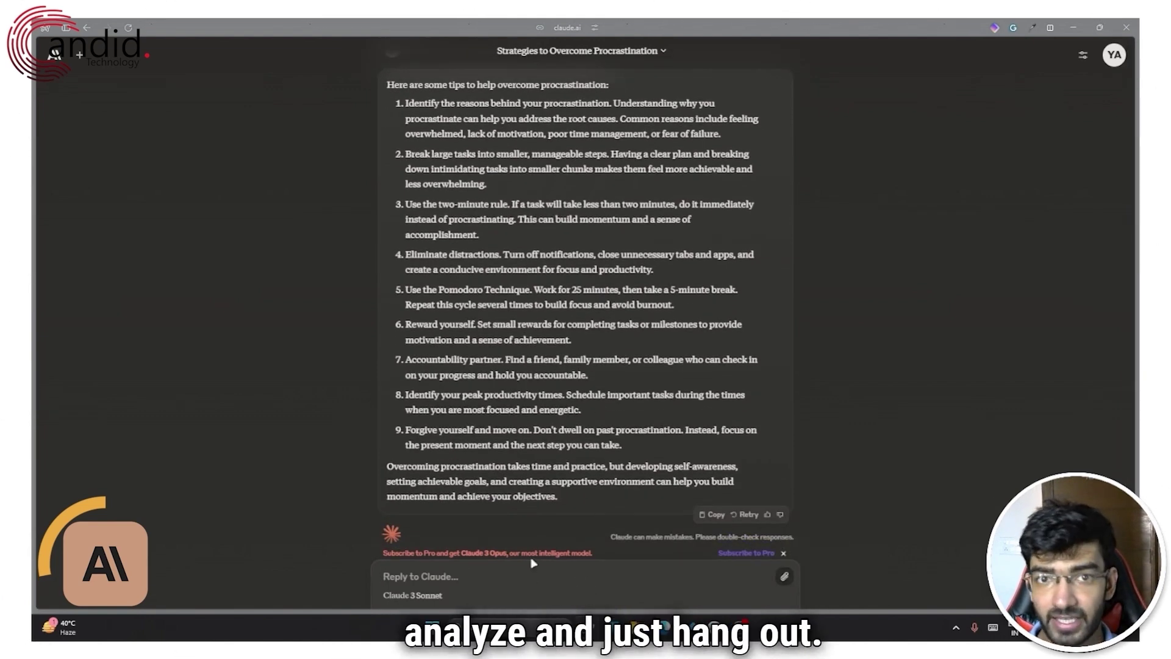
scroll(551, 376, "up", 1)
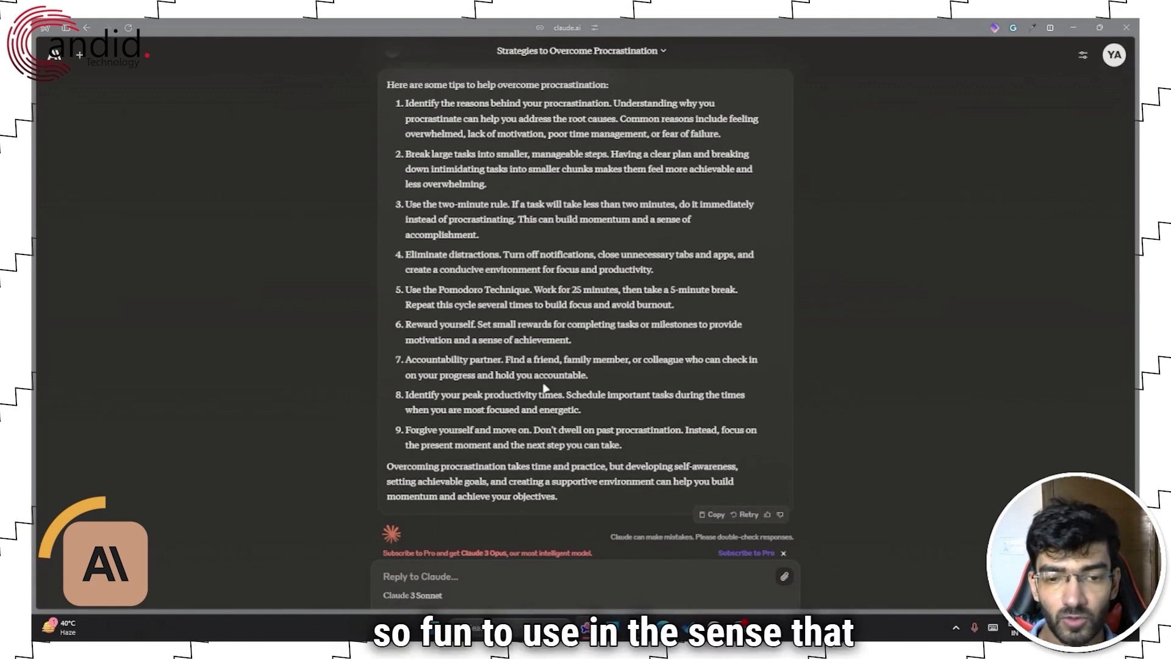
- Ask Claude the follow-up question 'Who am I speaking with'
left_click(513, 579)
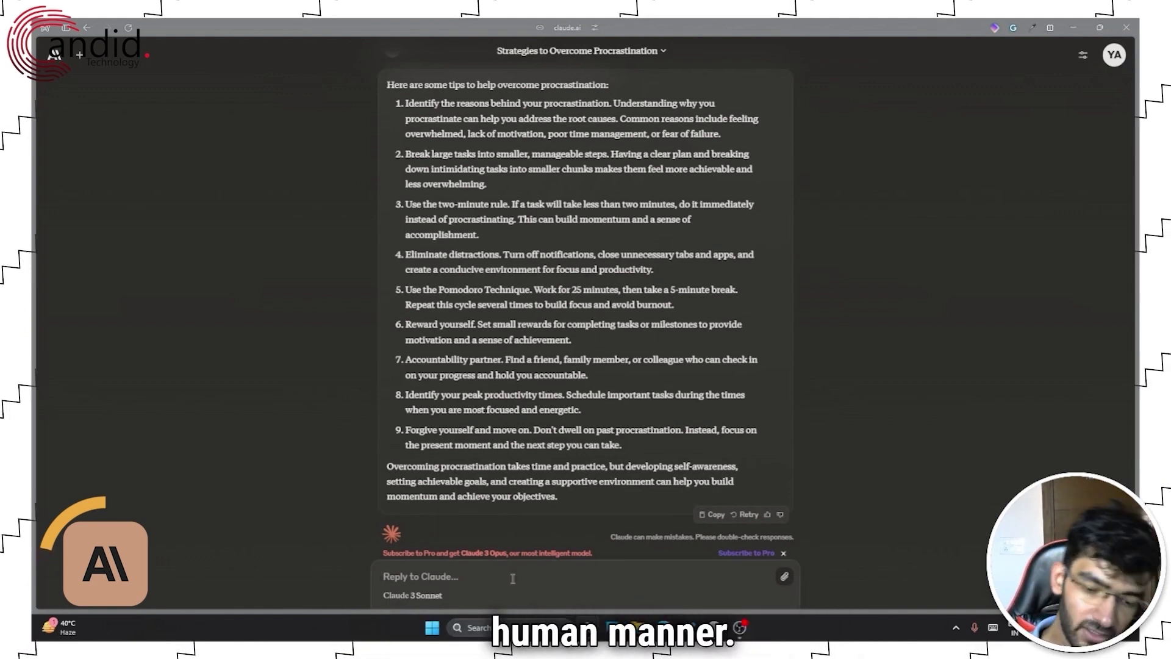
type("How")
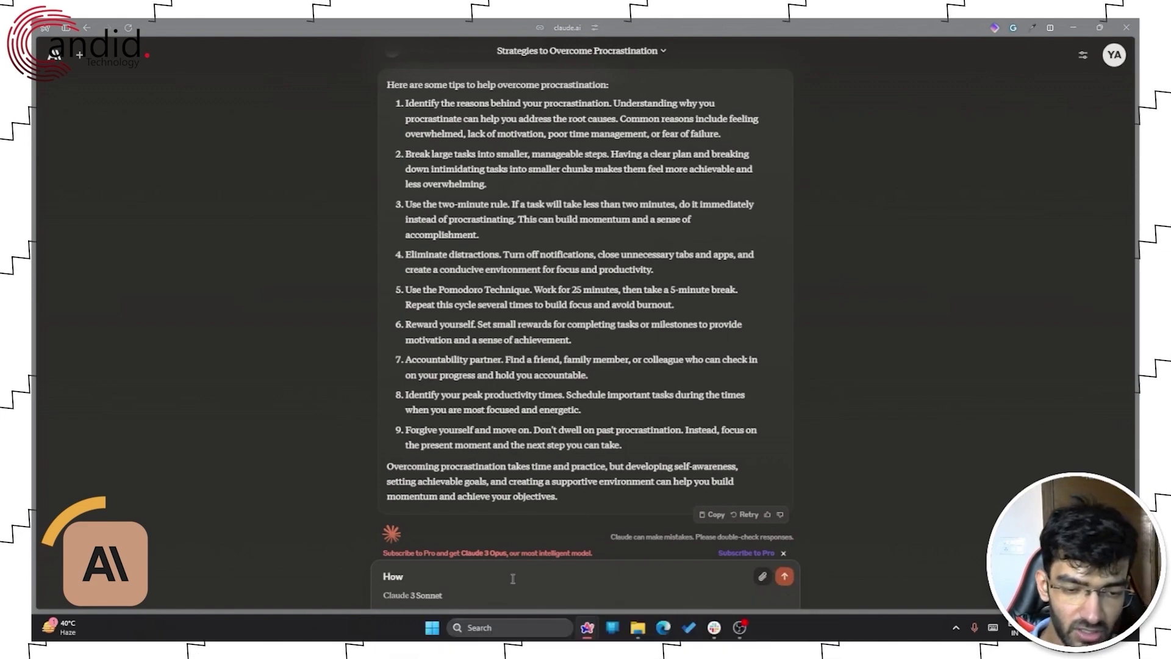
key("BackSpace")
key("BackSpace")
type("Who am")
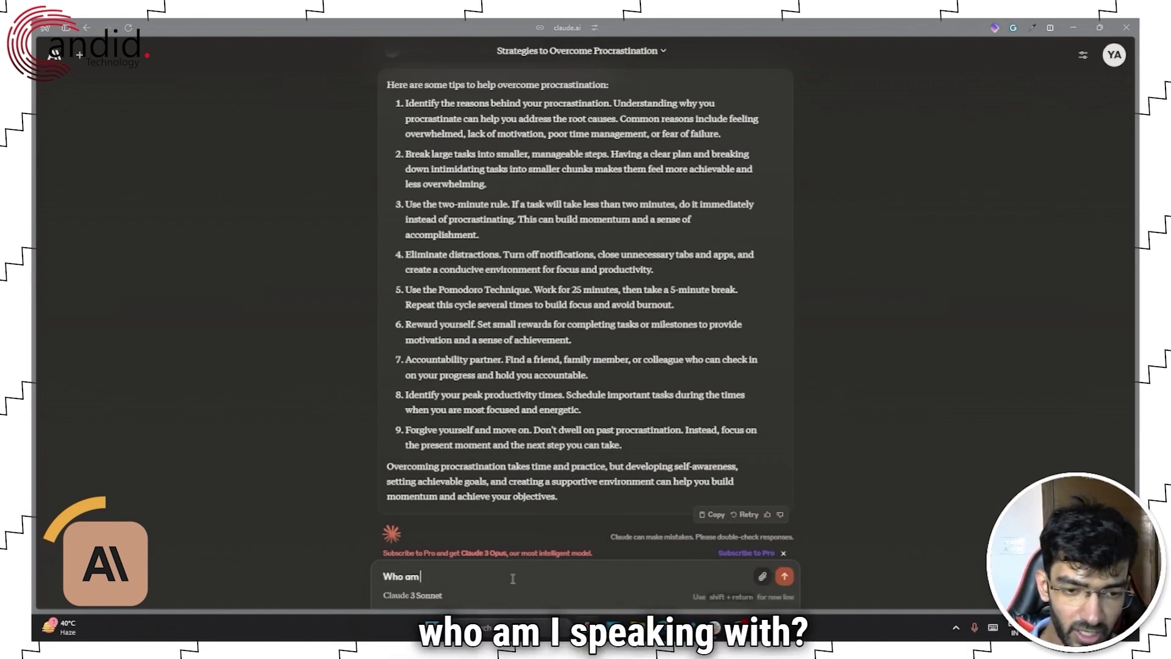
type(" I speaking with")
key("Return")
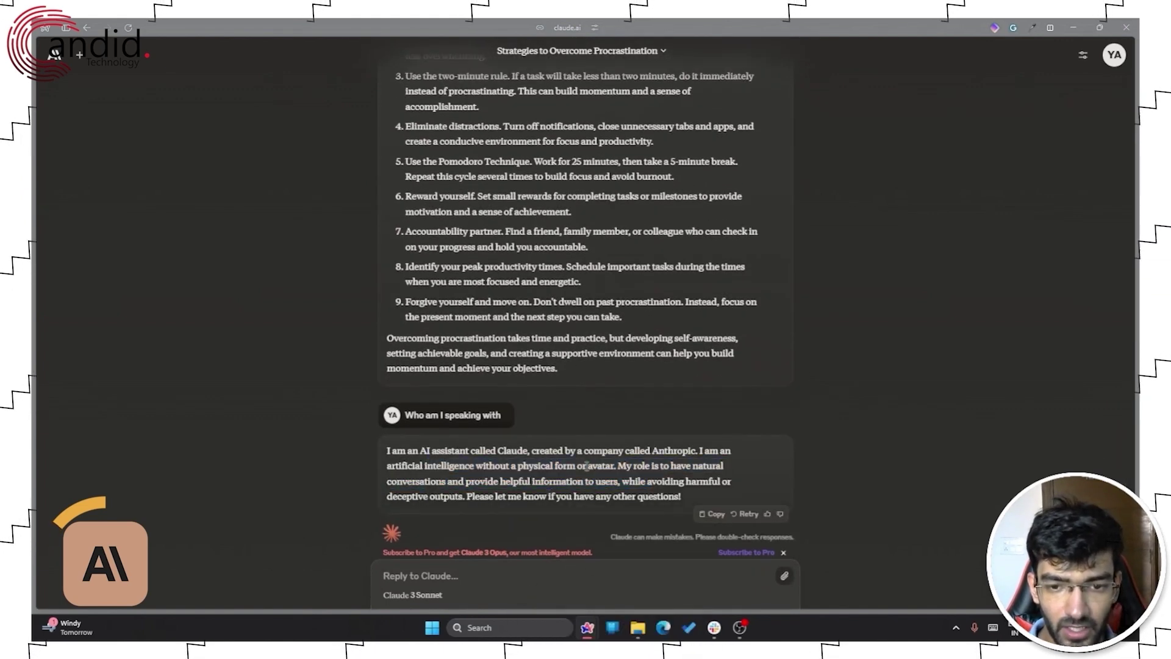
- Regenerate Claude's self-introduction to get a reworded reply
left_click_drag(394, 450, 655, 516)
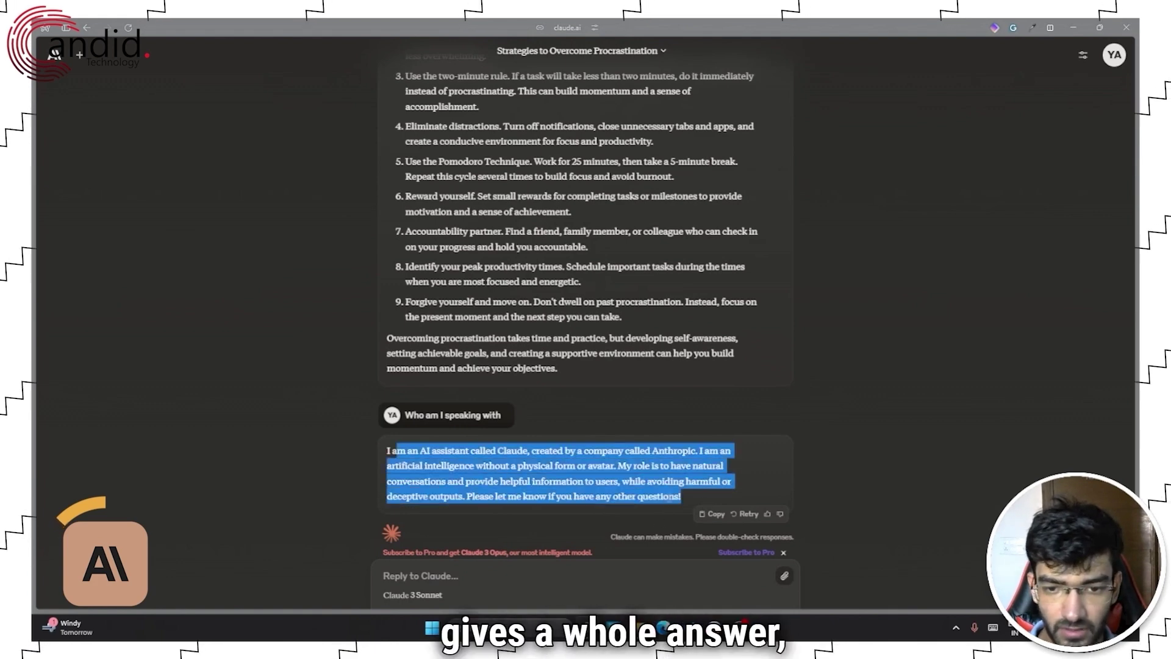
left_click(370, 454)
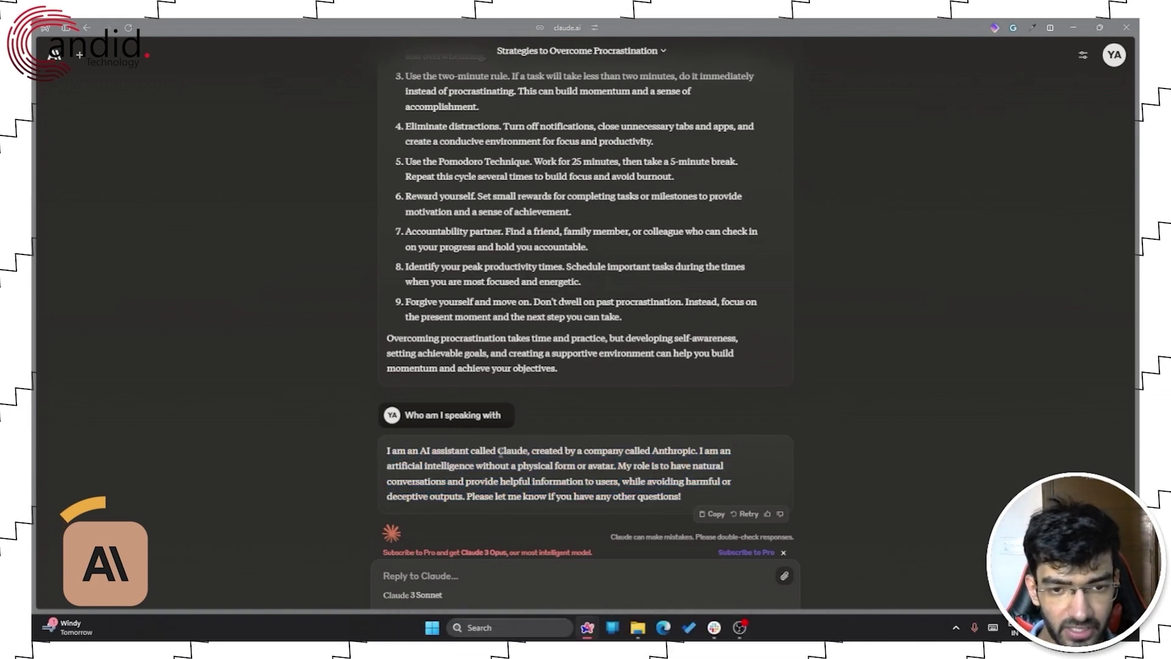
left_click(738, 518)
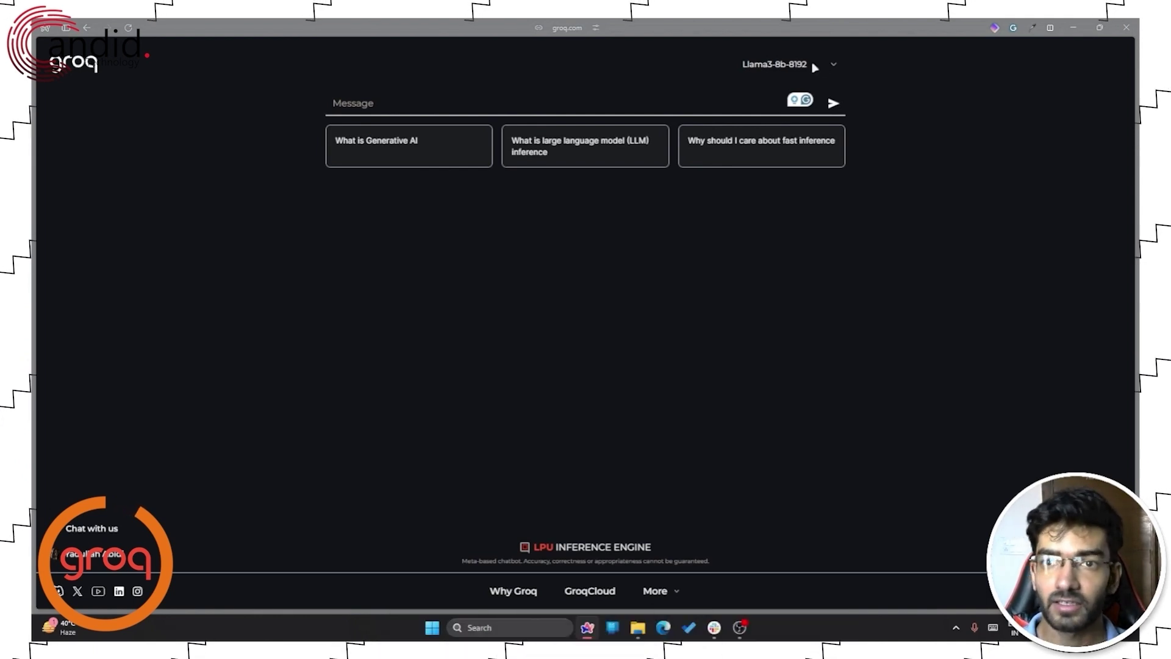
left_click(833, 66)
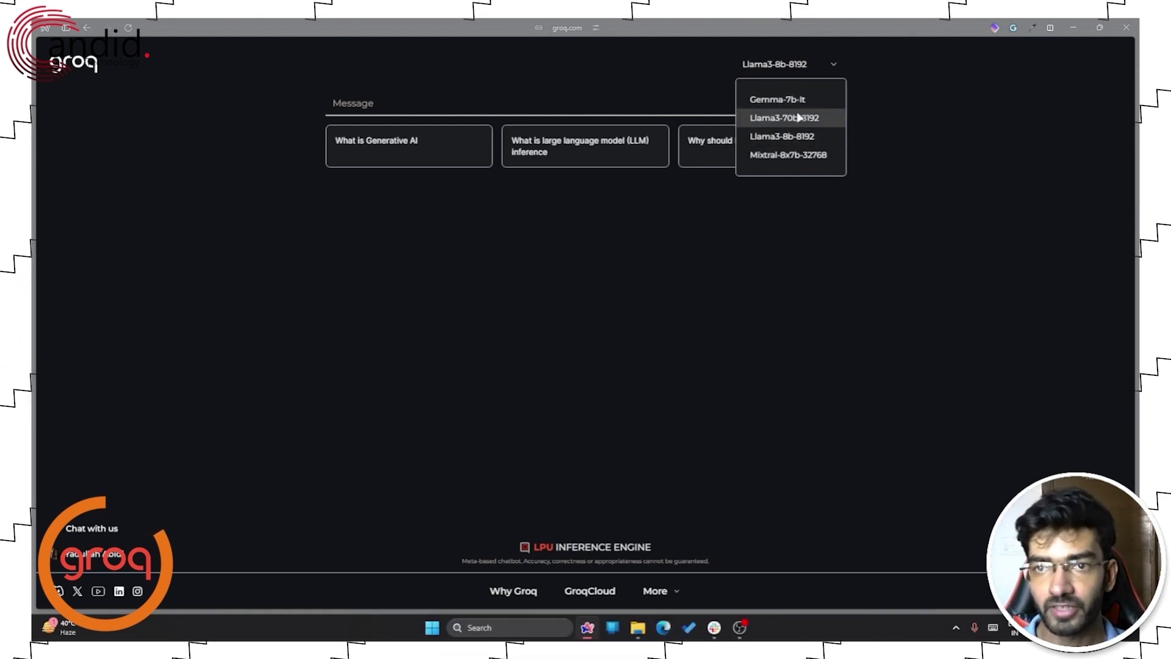
left_click(791, 136)
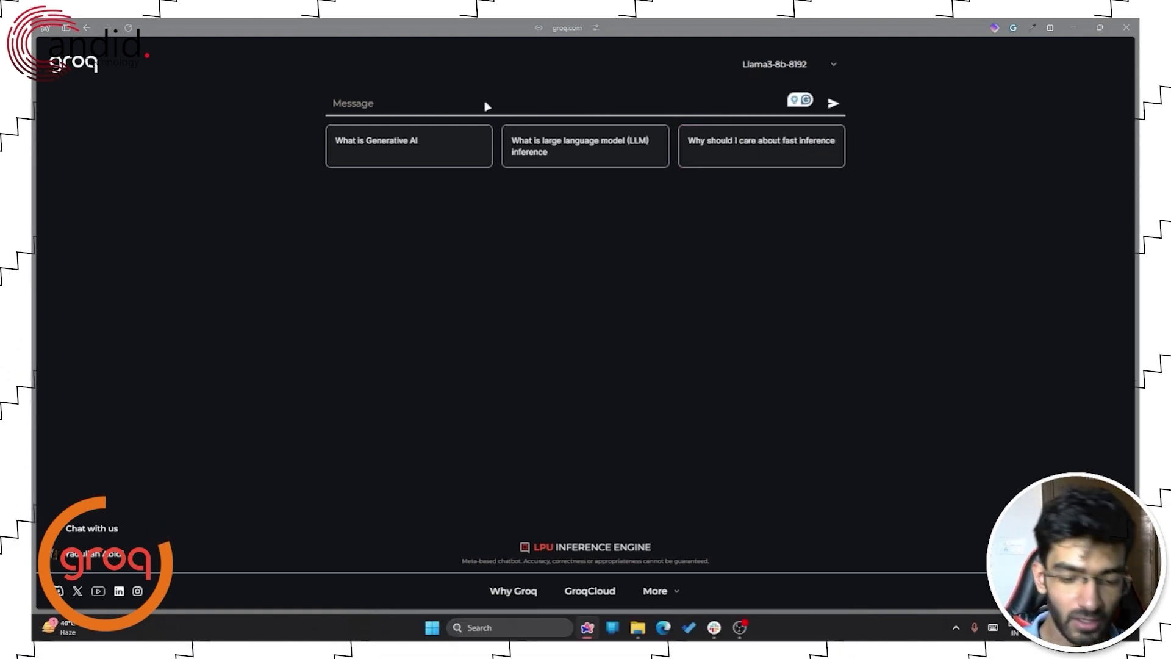
- Ask Groq's Llama3-8b-8192 'How to overcome procrastination' and scroll through its twelve tips
type("How")
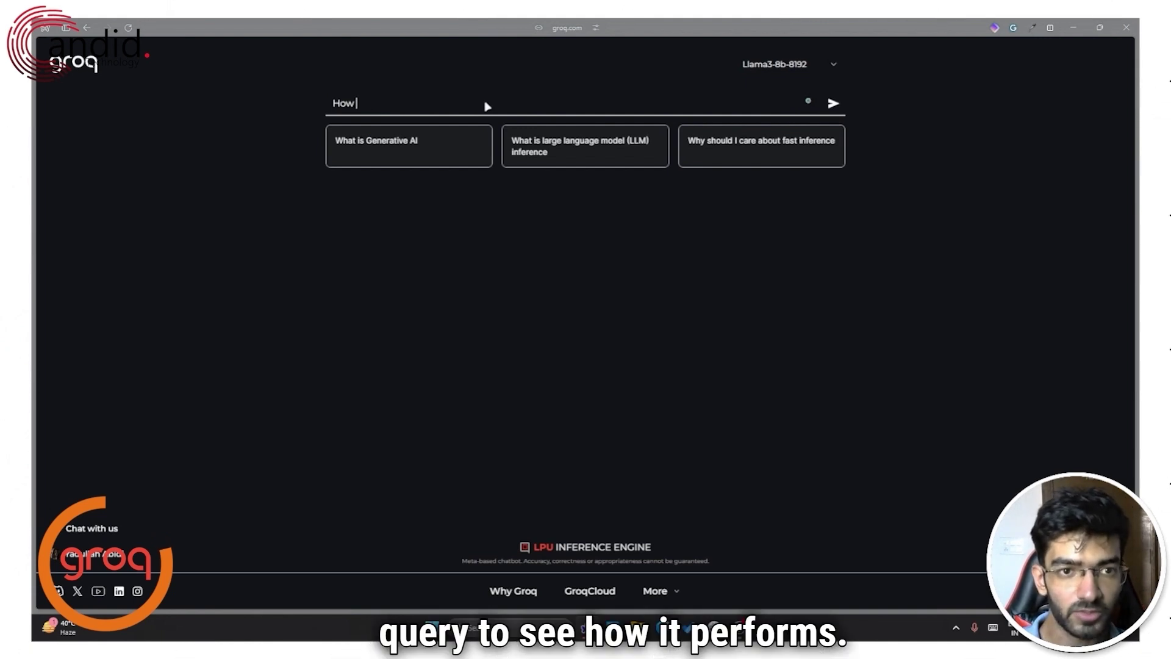
type(" to ove")
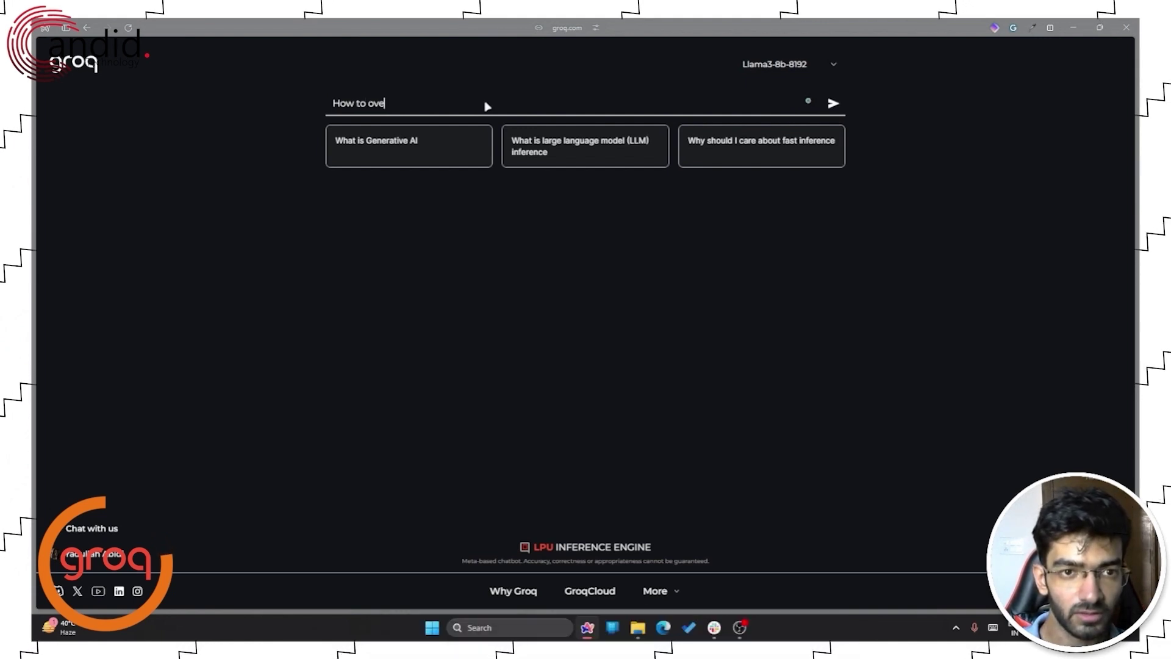
type("rcome procrastination?")
key("Return")
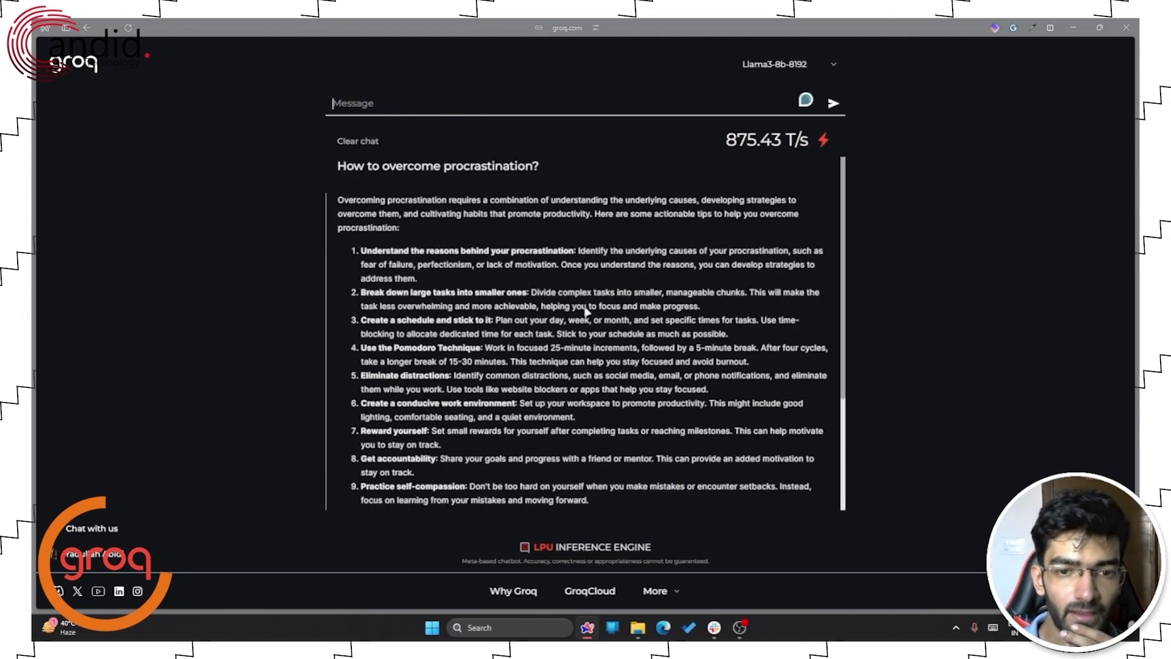
scroll(583, 322, "down", 3)
scroll(585, 325, "up", 1)
scroll(583, 324, "up", 2)
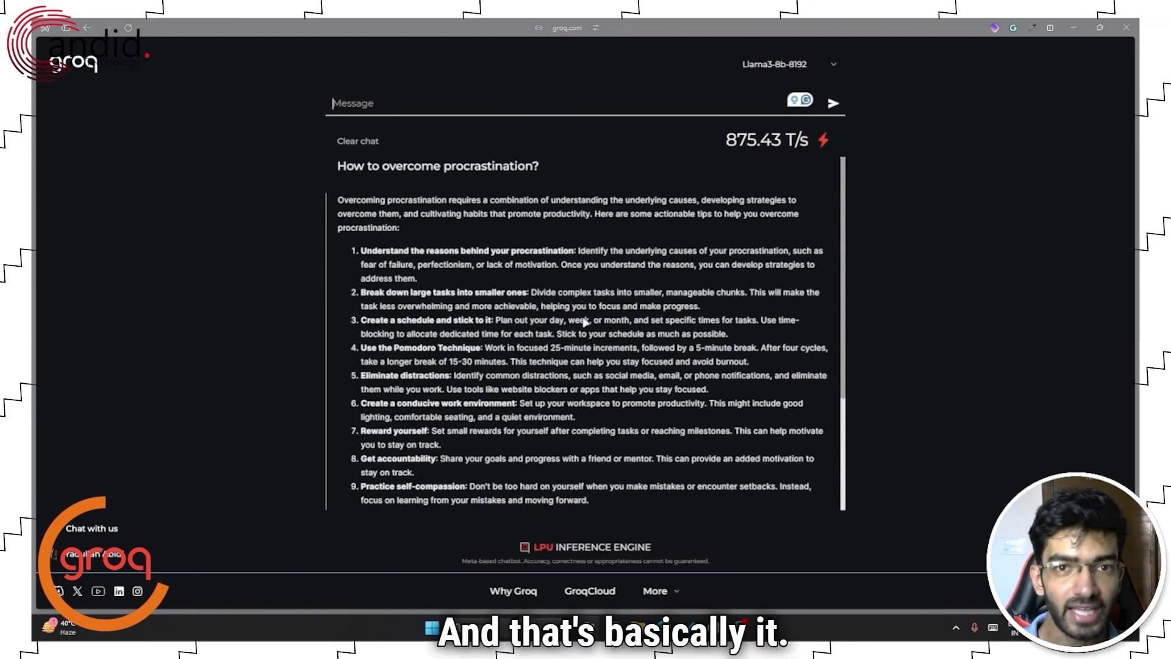
scroll(584, 322, "down", 3)
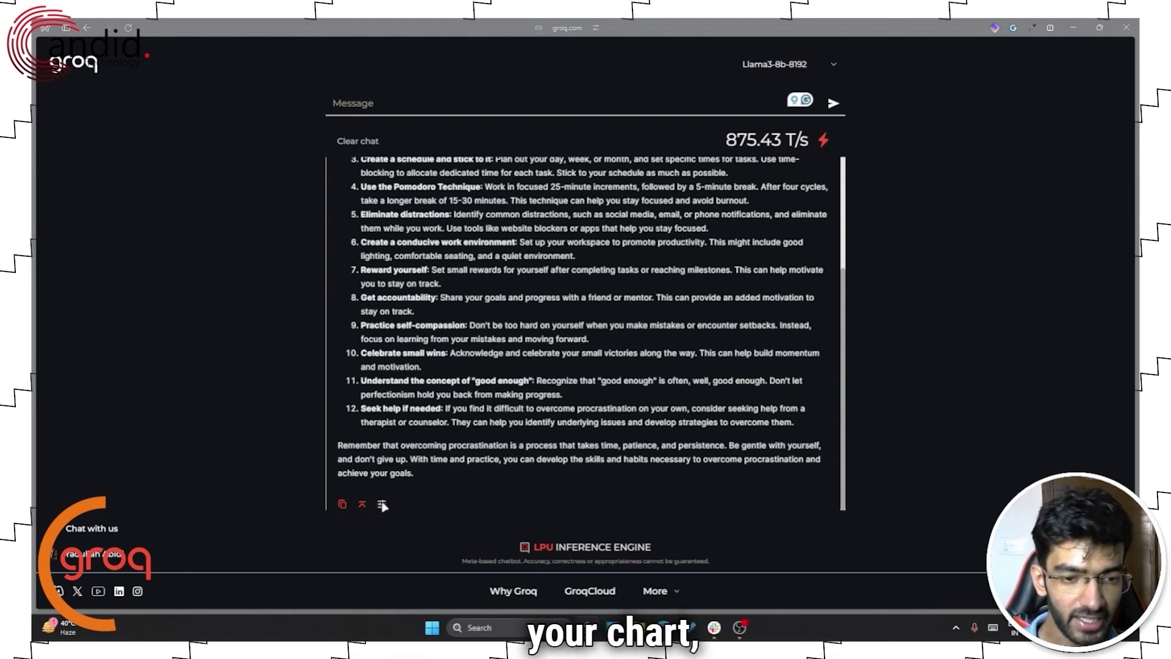
- Open the Bullets, Expand, Sentence and Tone rewrite menu below Groq's answer
left_click(382, 505)
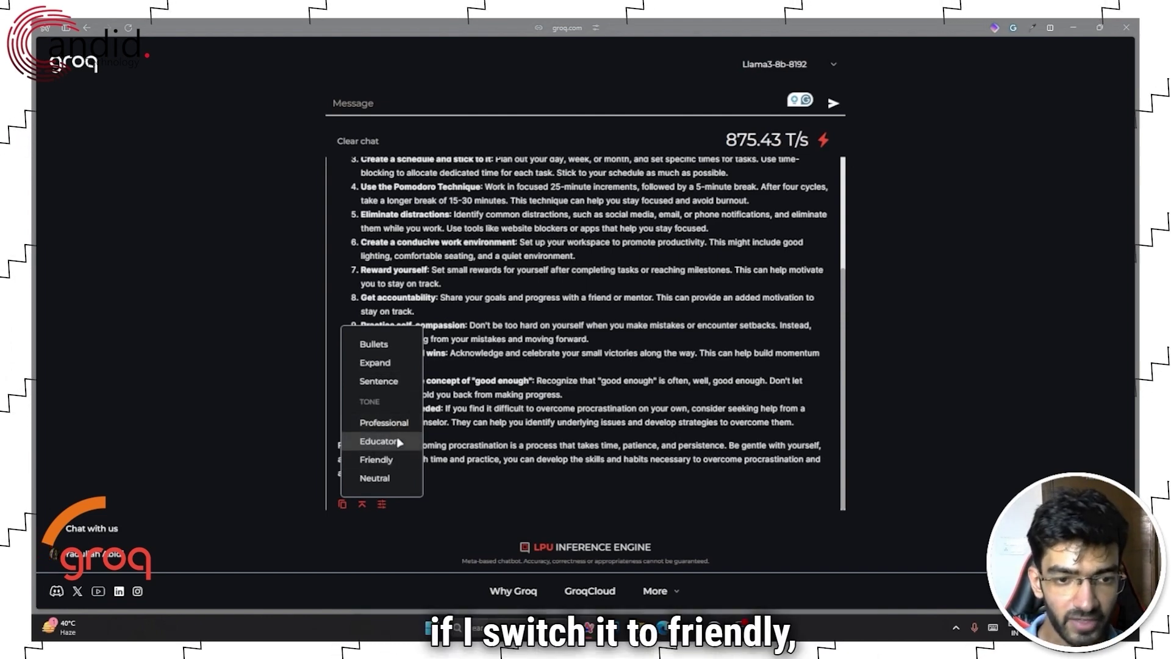
- Rewrite Groq's procrastination answer in the Friendly tone and check its 827.14 T/s speed
left_click(389, 460)
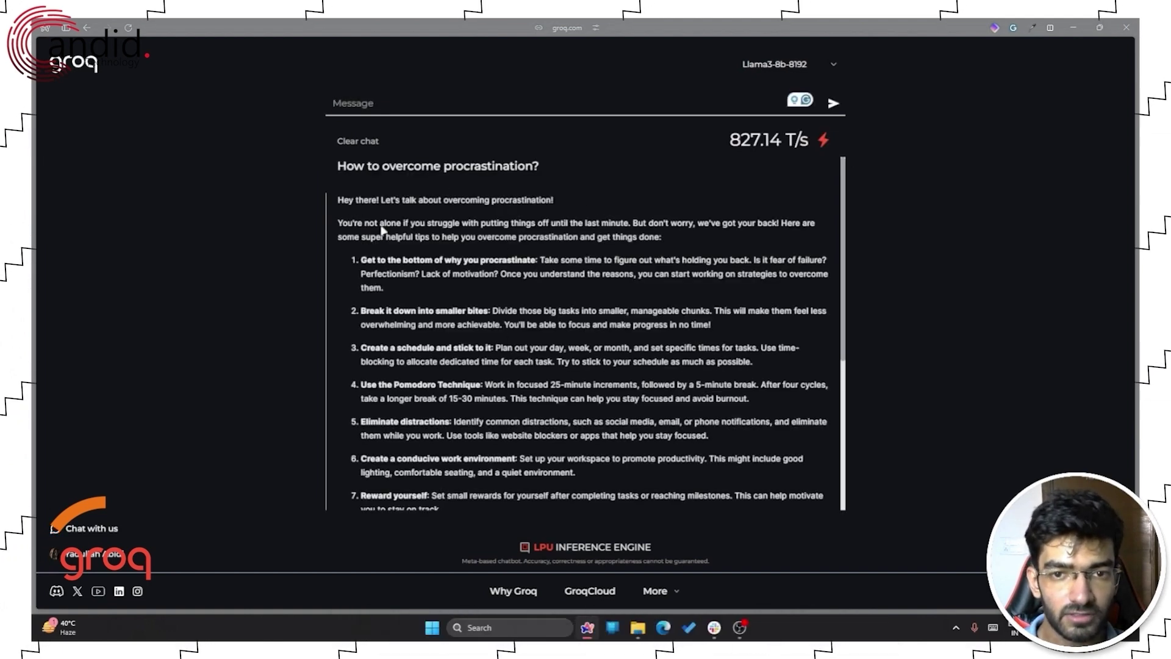
scroll(388, 211, "down", 5)
scroll(504, 317, "up", 5)
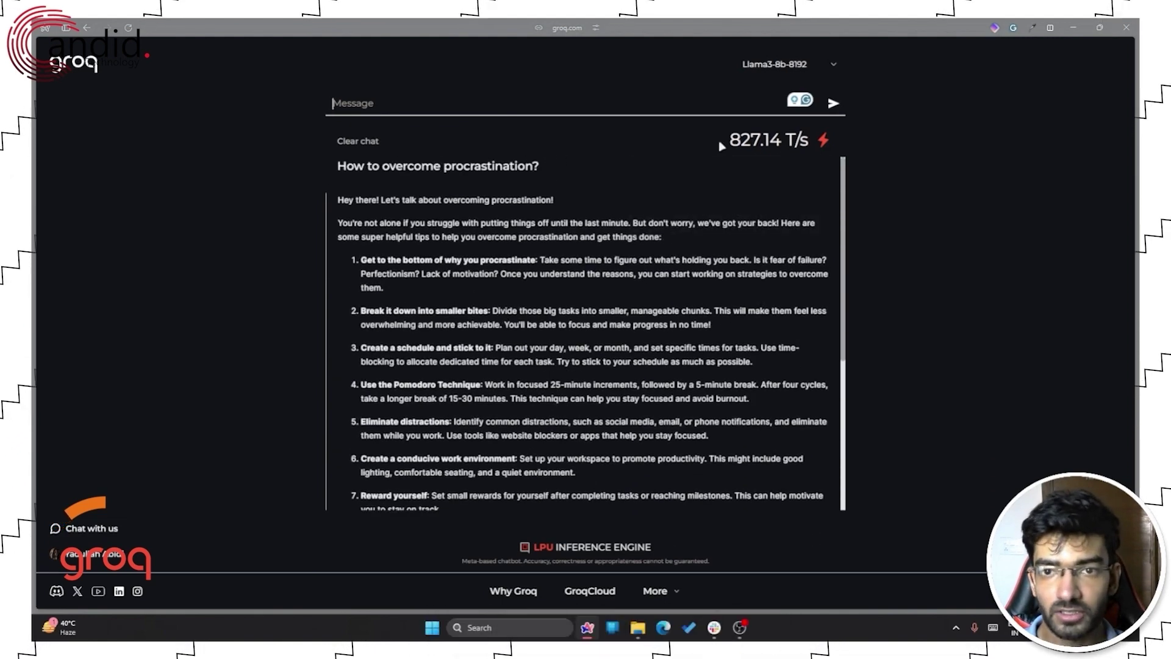
mouse_move(772, 145)
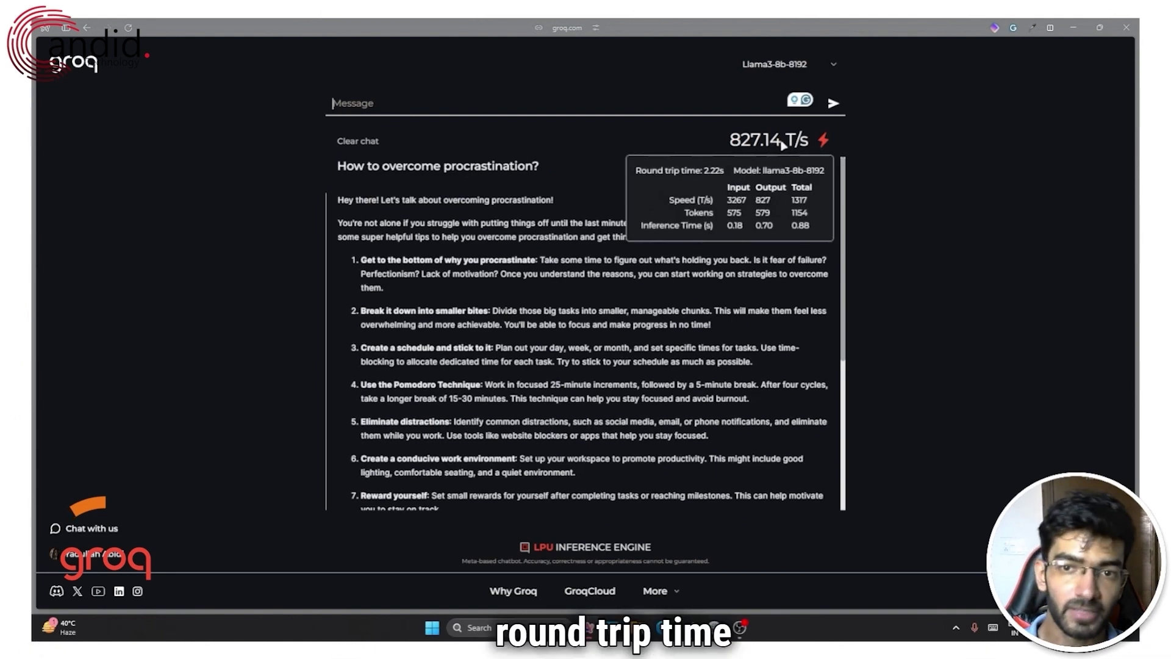